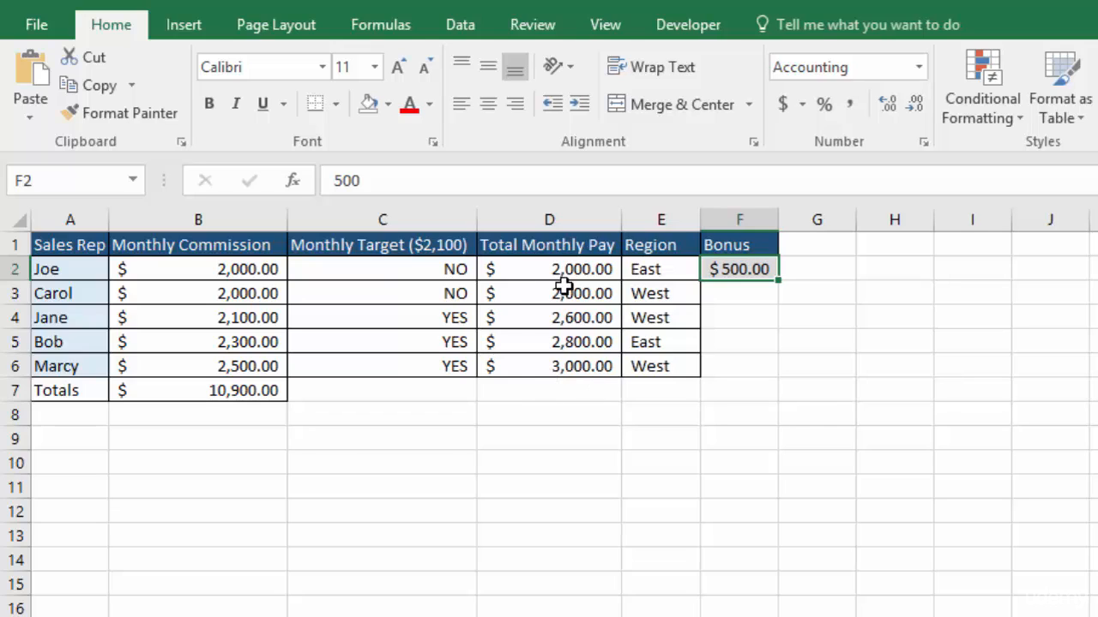
Start a Greater Than highlight rule for the Total Monthly Pay values in D2:D6.
{"action": "left_click_drag", "start_coordinate": [530, 272], "coordinate": [539, 366]}
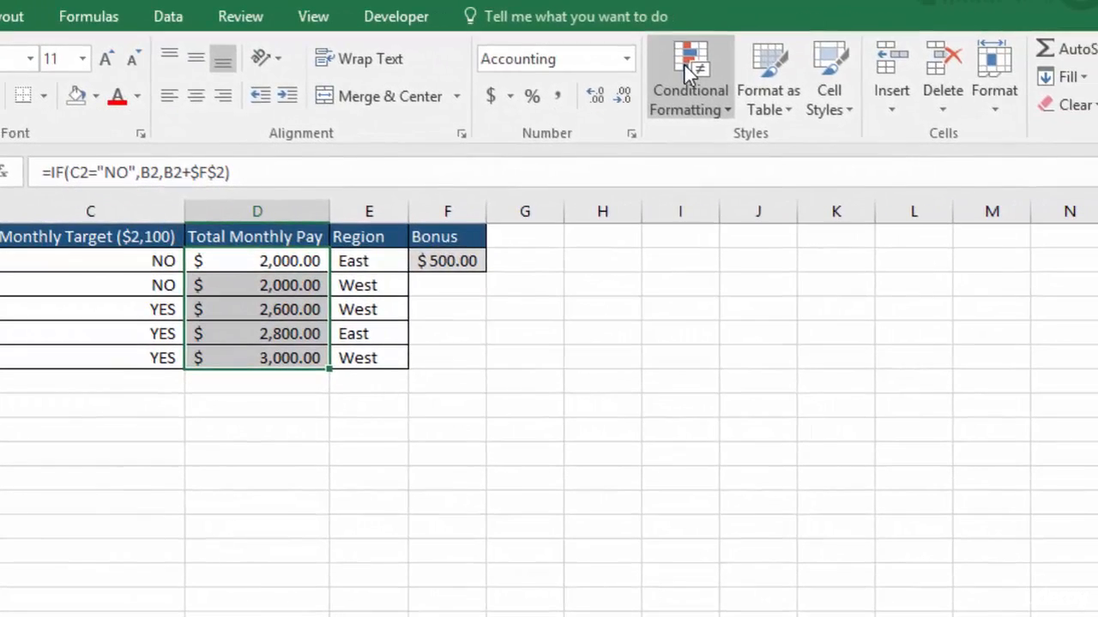
{"action": "left_click", "coordinate": [688, 79]}
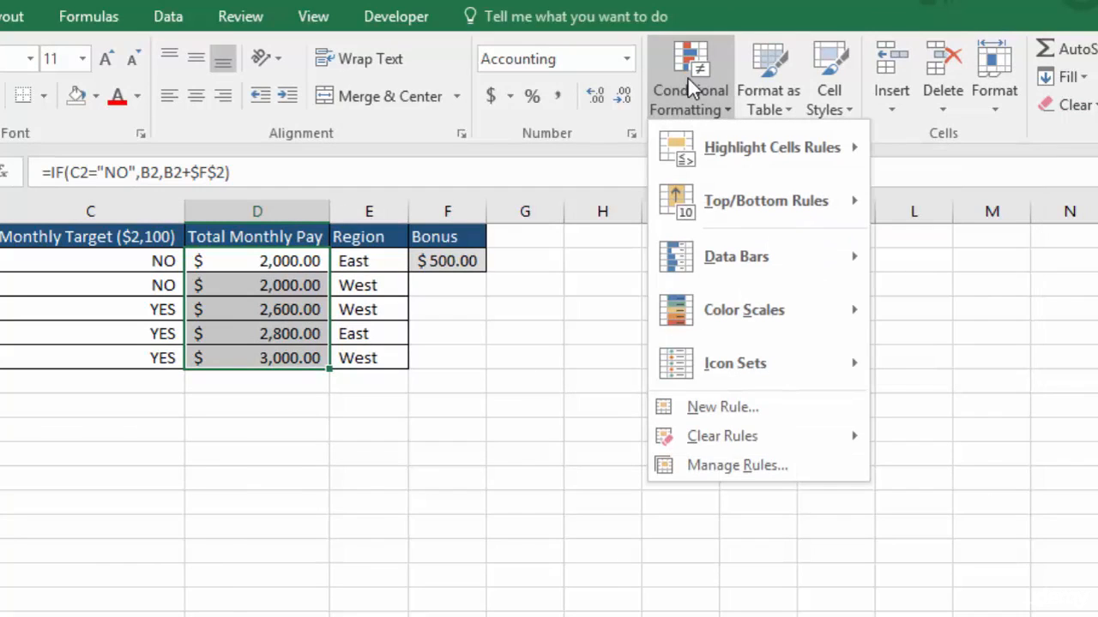
{"action": "mouse_move", "coordinate": [733, 148]}
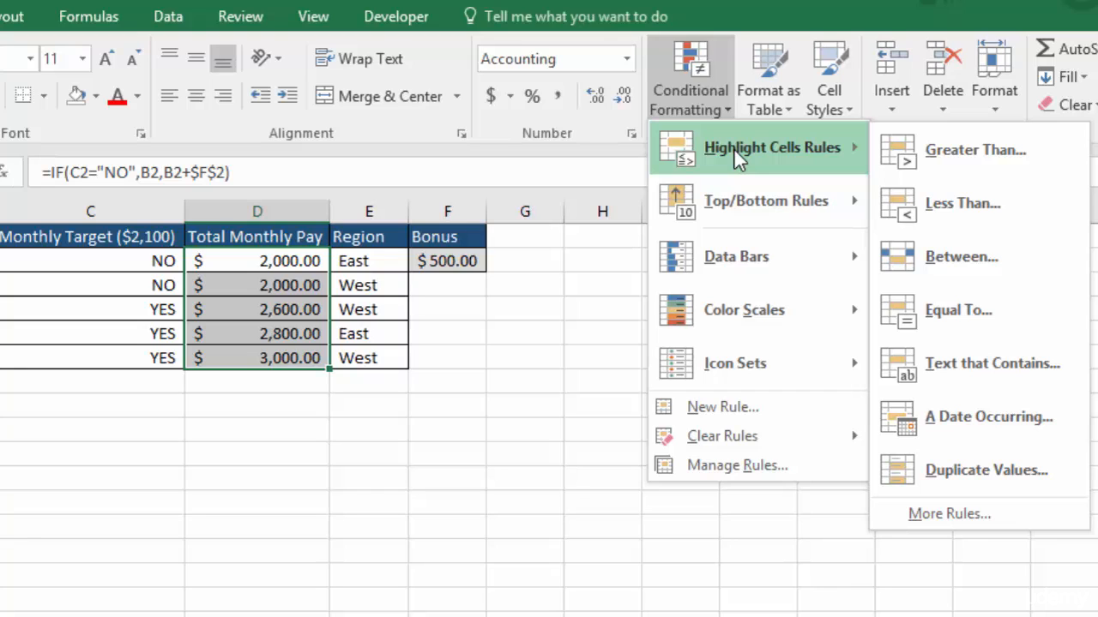
{"action": "mouse_move", "coordinate": [733, 199]}
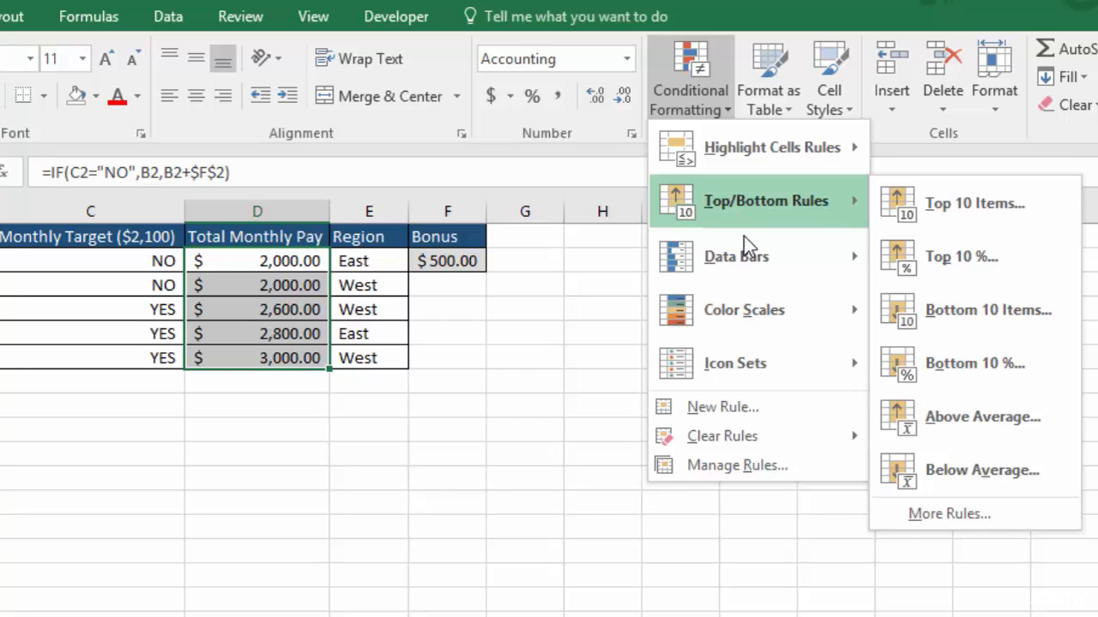
{"action": "mouse_move", "coordinate": [739, 261]}
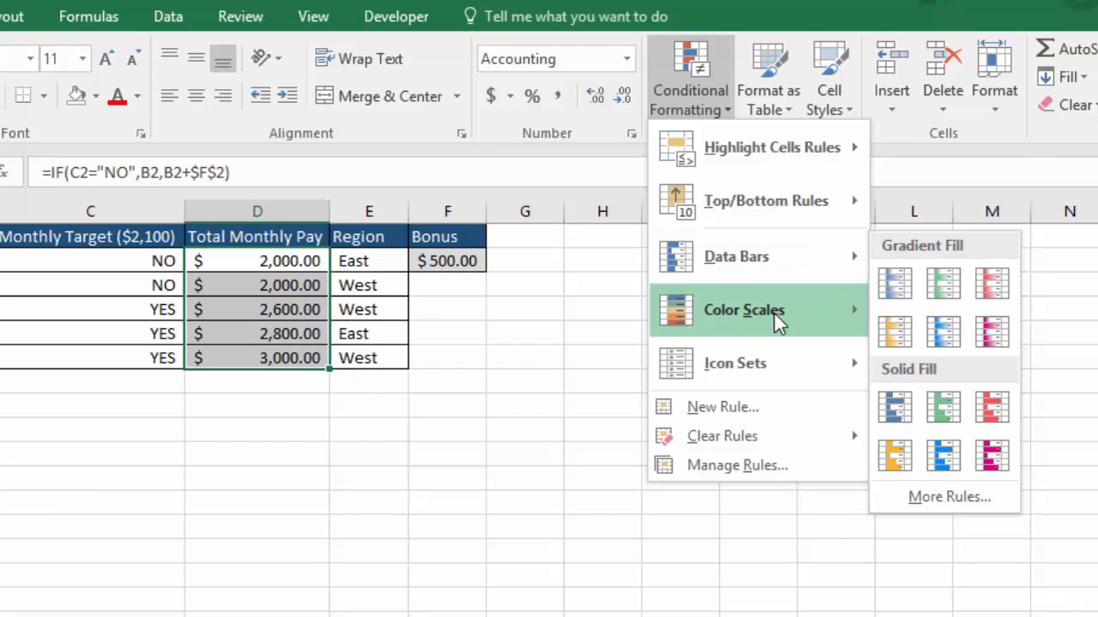
{"action": "mouse_move", "coordinate": [773, 314]}
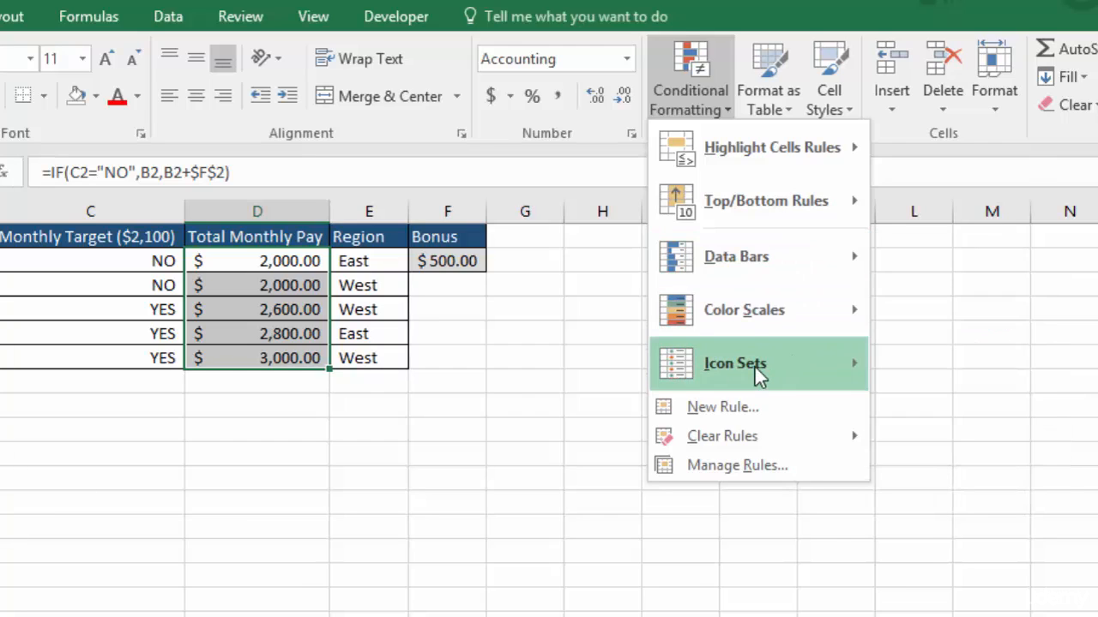
{"action": "mouse_move", "coordinate": [755, 367]}
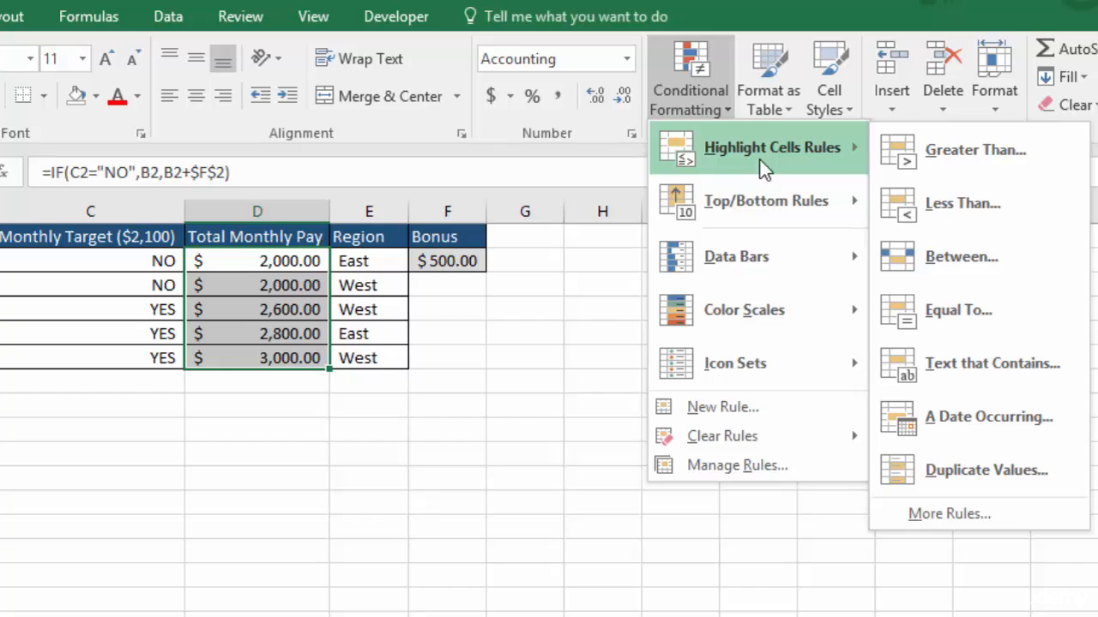
{"action": "left_click", "coordinate": [975, 150]}
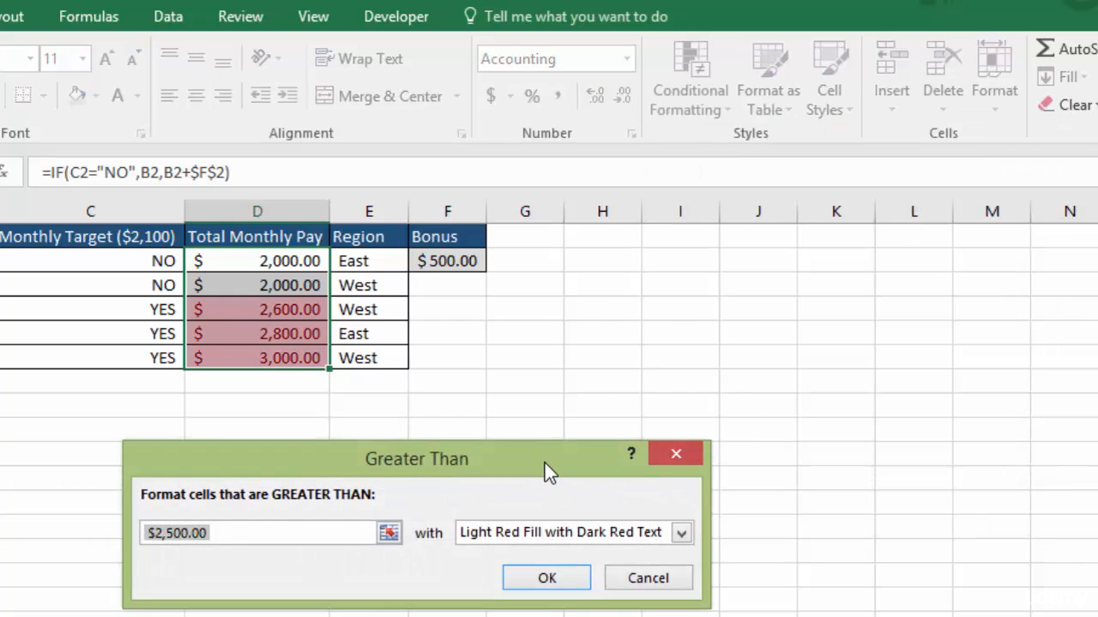
{"action": "left_click_drag", "start_coordinate": [544, 463], "coordinate": [456, 403]}
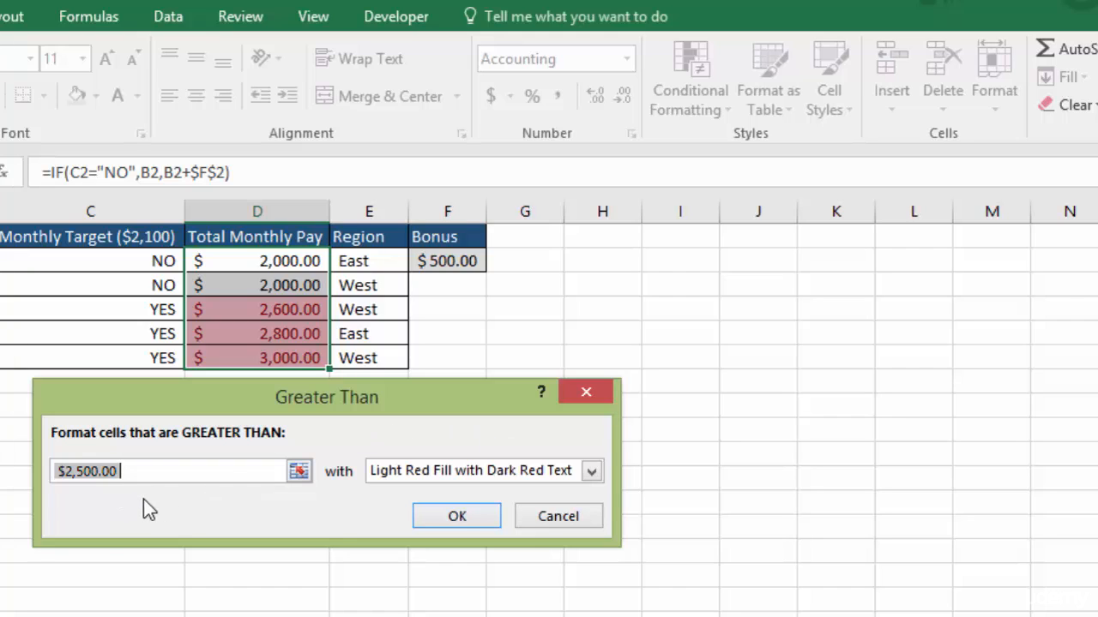
Preview the yellow fill and red text styles, and apply the rule above $2,500.00 with Light Red Fill with Dark Red Text.
{"action": "left_click", "coordinate": [591, 471]}
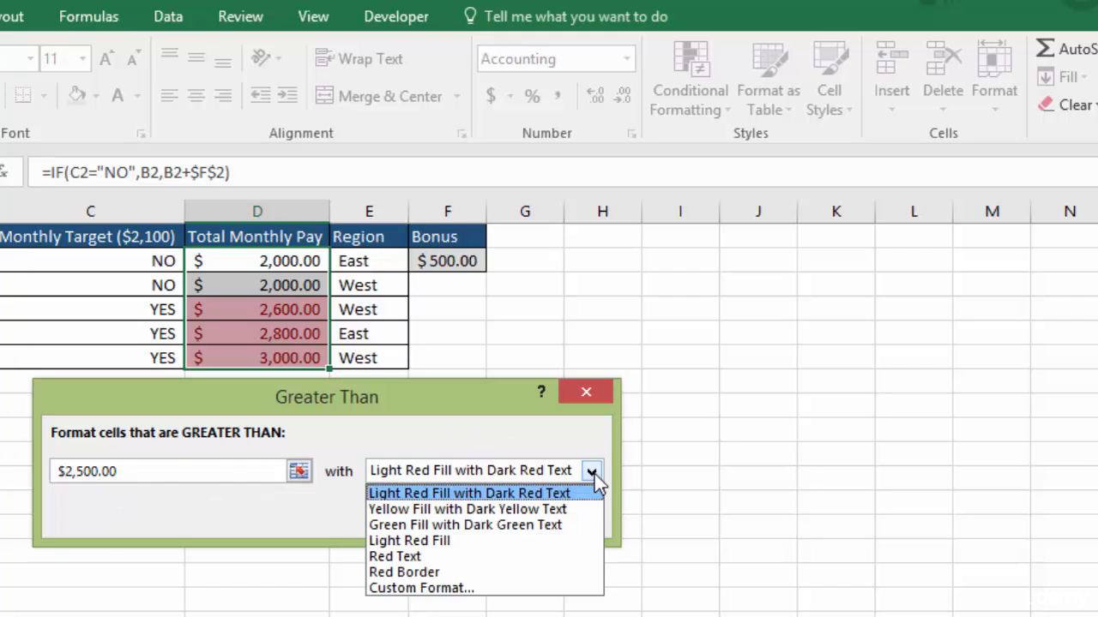
{"action": "left_click", "coordinate": [553, 508]}
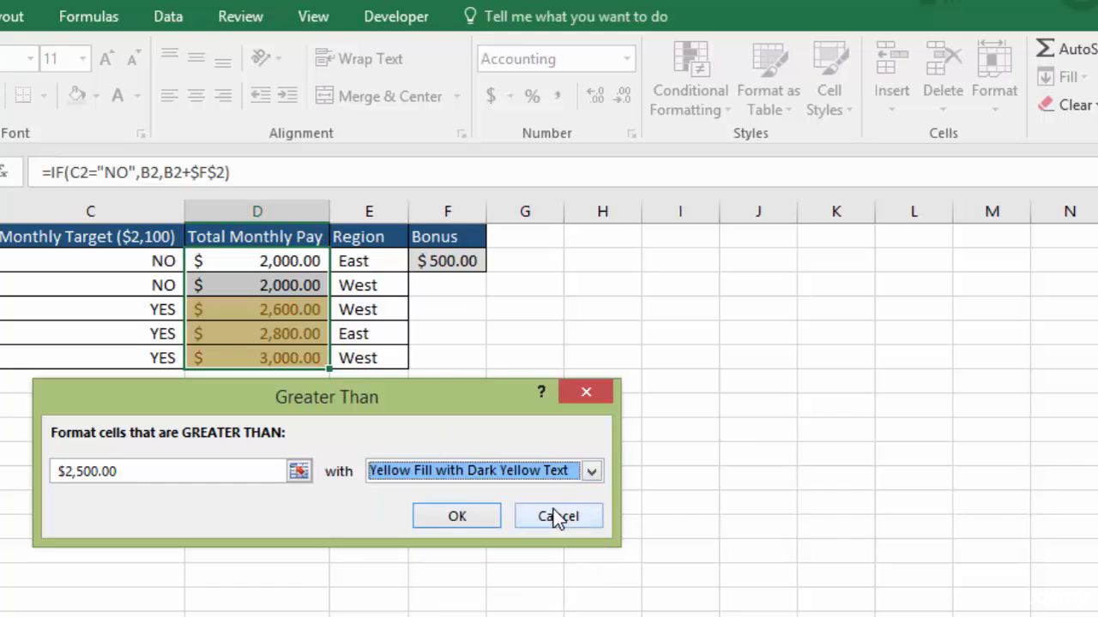
{"action": "left_click", "coordinate": [599, 470]}
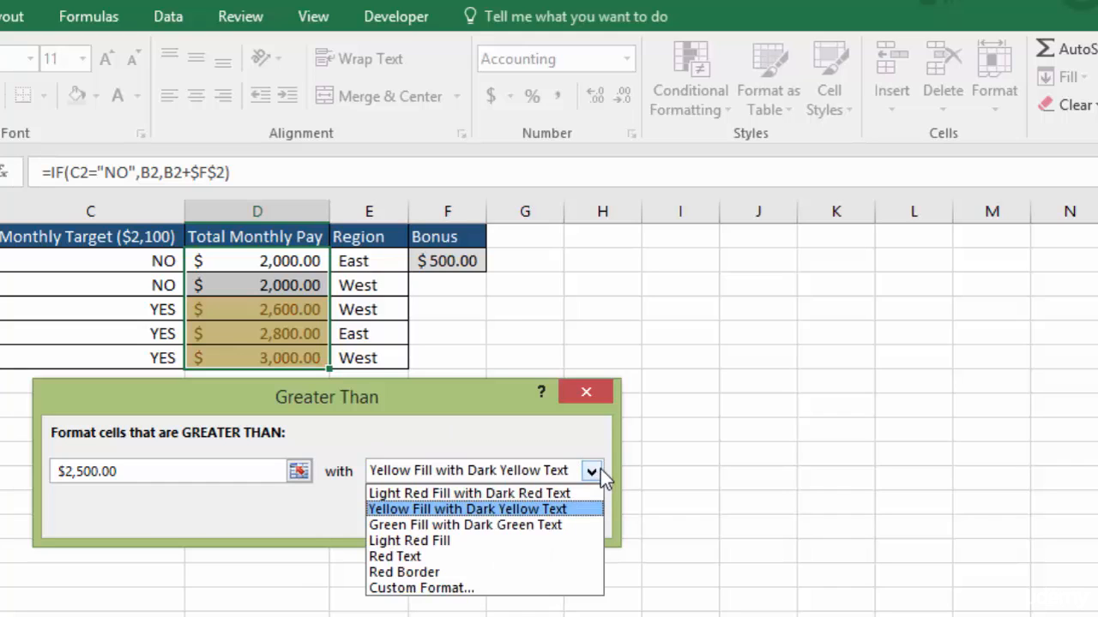
{"action": "left_click", "coordinate": [433, 557]}
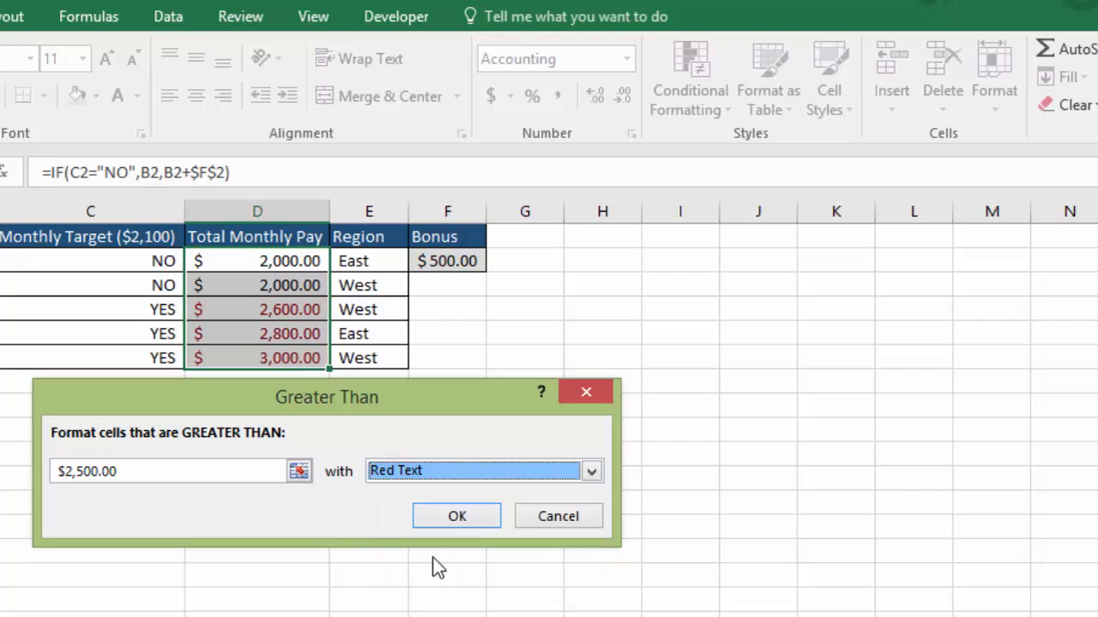
{"action": "left_click", "coordinate": [592, 471]}
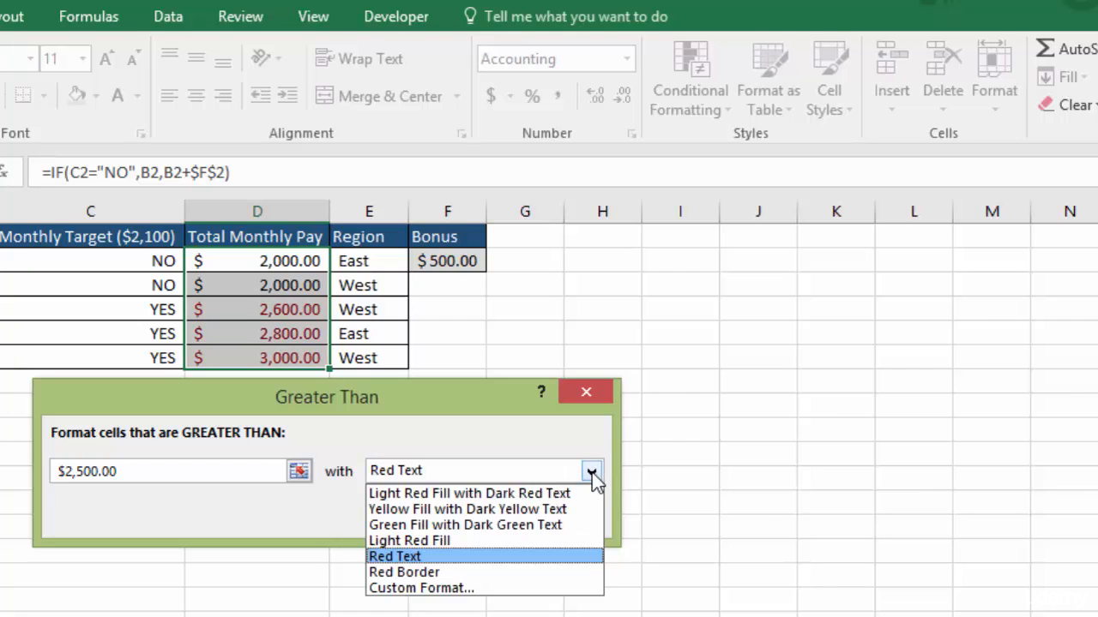
{"action": "left_click", "coordinate": [499, 500]}
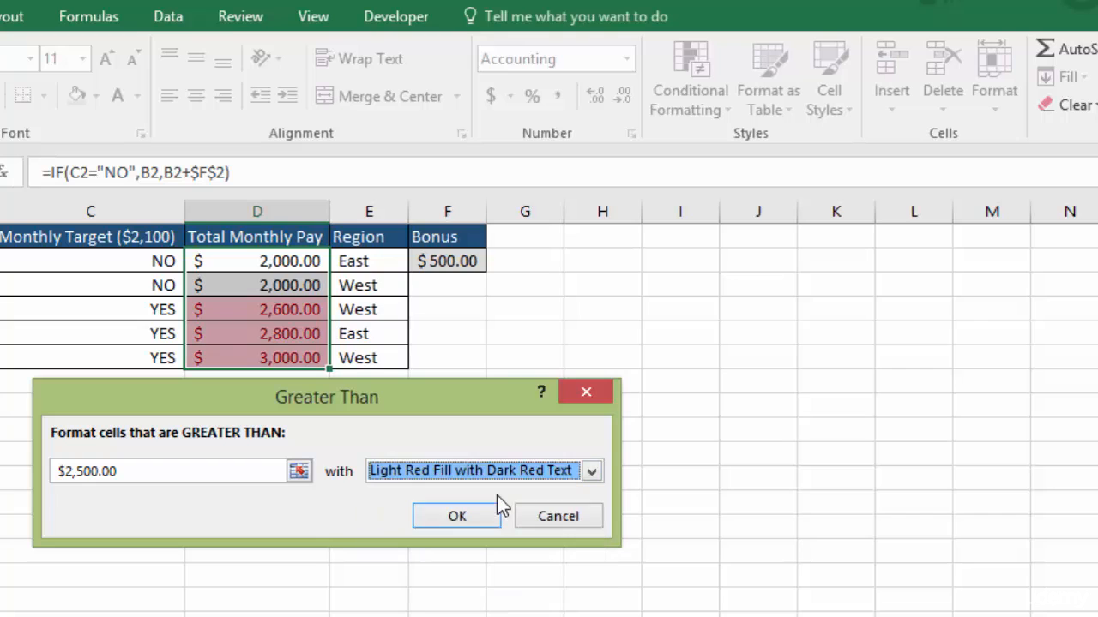
{"action": "left_click", "coordinate": [455, 525]}
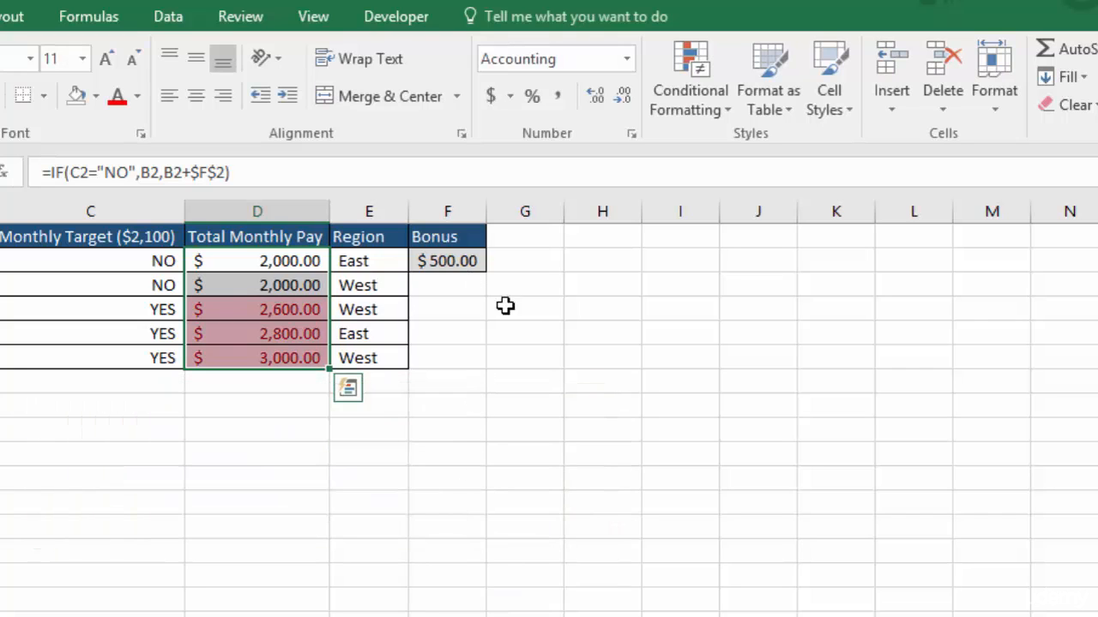
Undo the Greater Than highlighting on the Total Monthly Pay cells.
{"action": "left_click", "coordinate": [517, 331]}
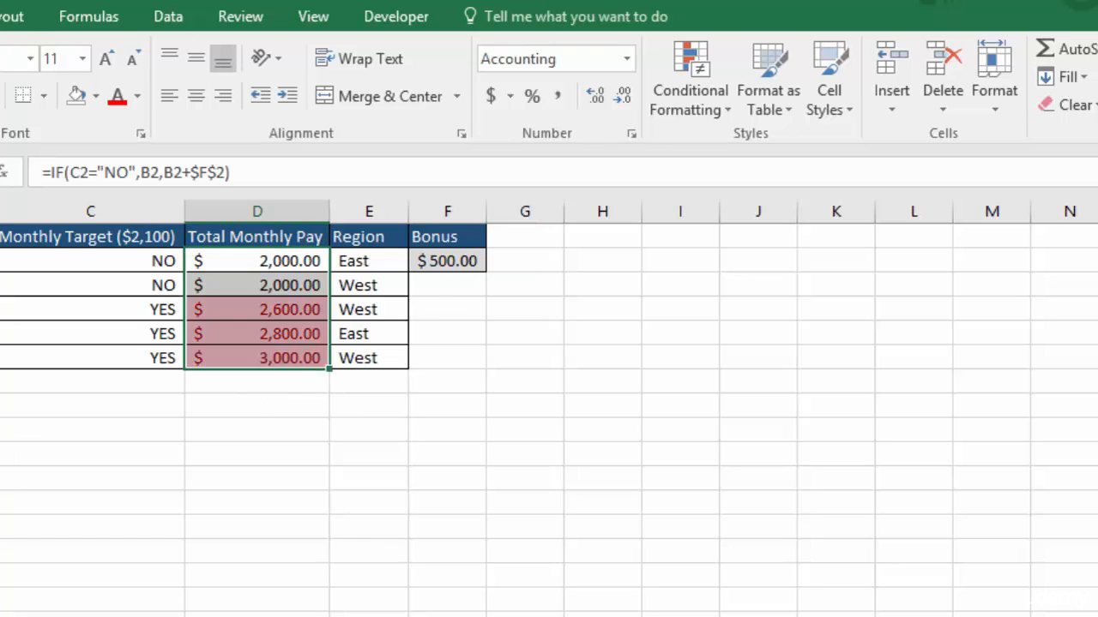
{"action": "key", "text": "ctrl+z"}
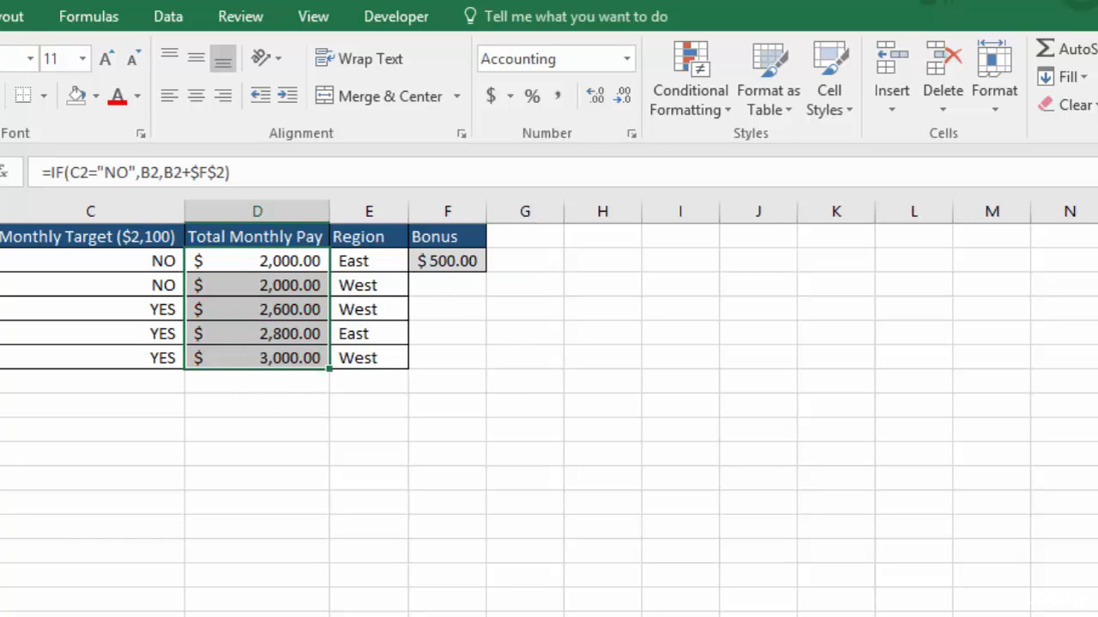
Highlight the top 2 values in D2:D6 using a Top 10 Items rule with Light Red Fill with Dark Red Text.
{"action": "left_click", "coordinate": [689, 65]}
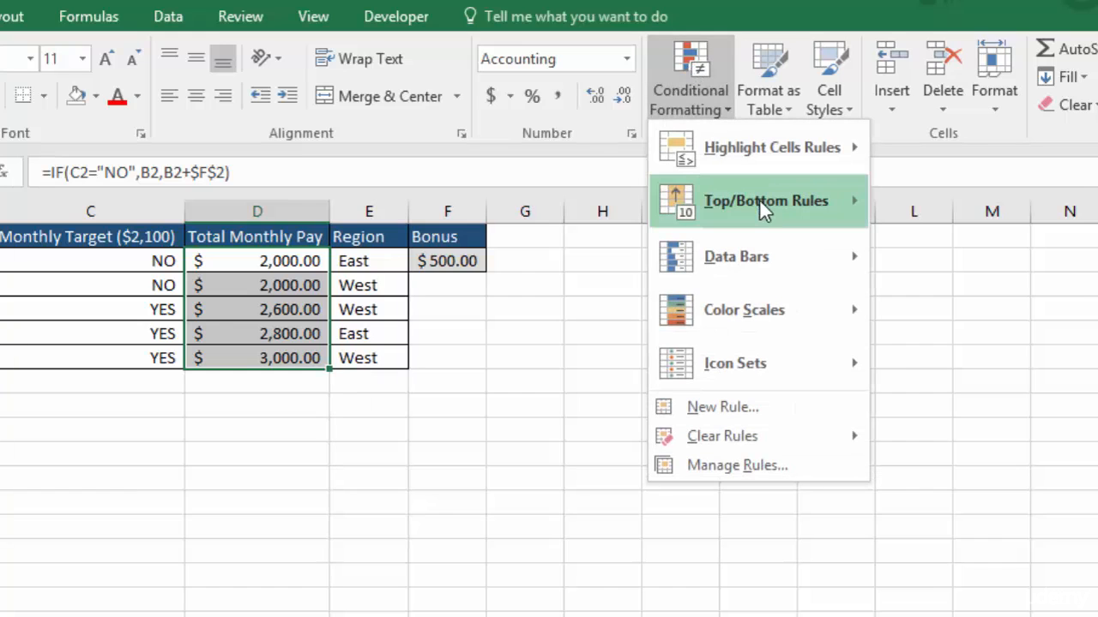
{"action": "mouse_move", "coordinate": [752, 206]}
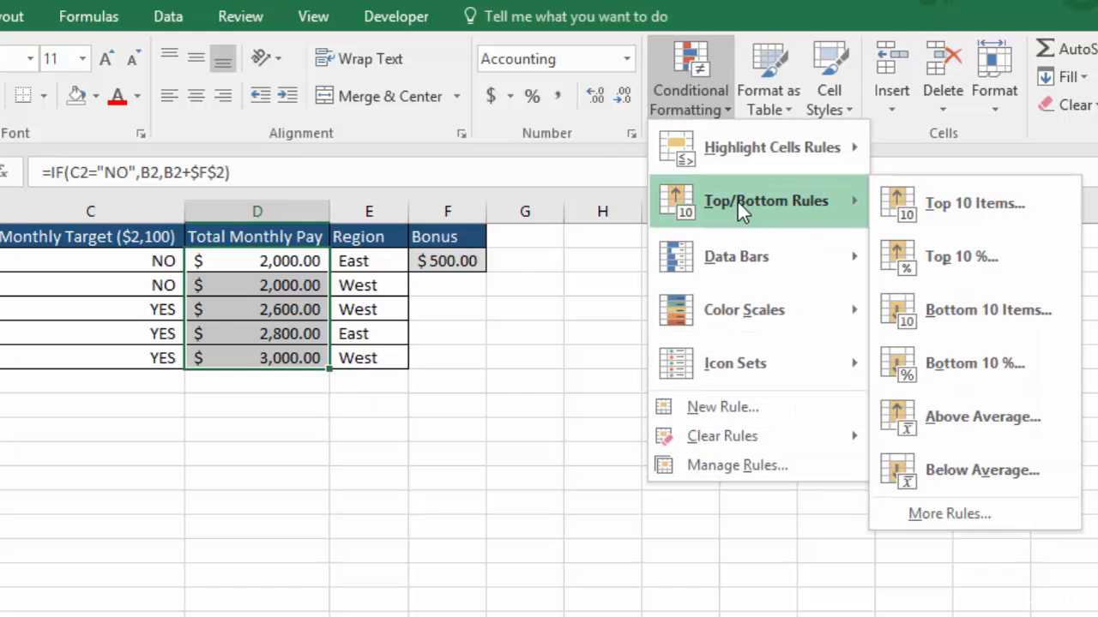
{"action": "left_click", "coordinate": [969, 203]}
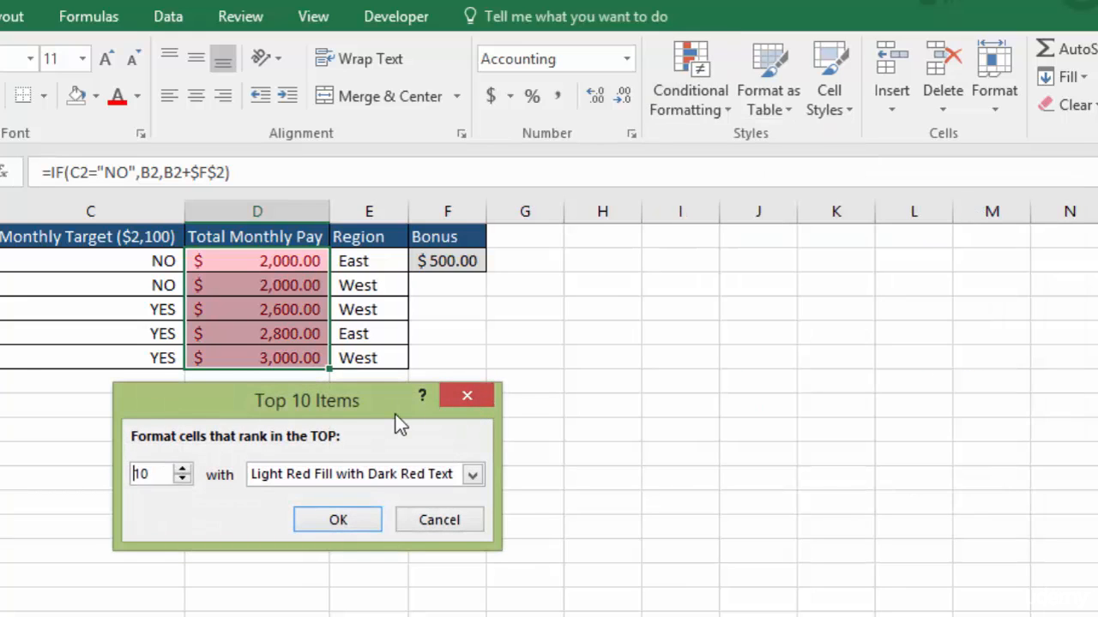
{"action": "left_click", "coordinate": [181, 480]}
{"action": "left_click", "coordinate": [181, 481]}
{"action": "left_click", "coordinate": [181, 480]}
{"action": "left_click", "coordinate": [182, 480]}
{"action": "left_click", "coordinate": [182, 480]}
{"action": "left_click", "coordinate": [181, 481]}
{"action": "left_click", "coordinate": [182, 480]}
{"action": "left_click", "coordinate": [182, 480]}
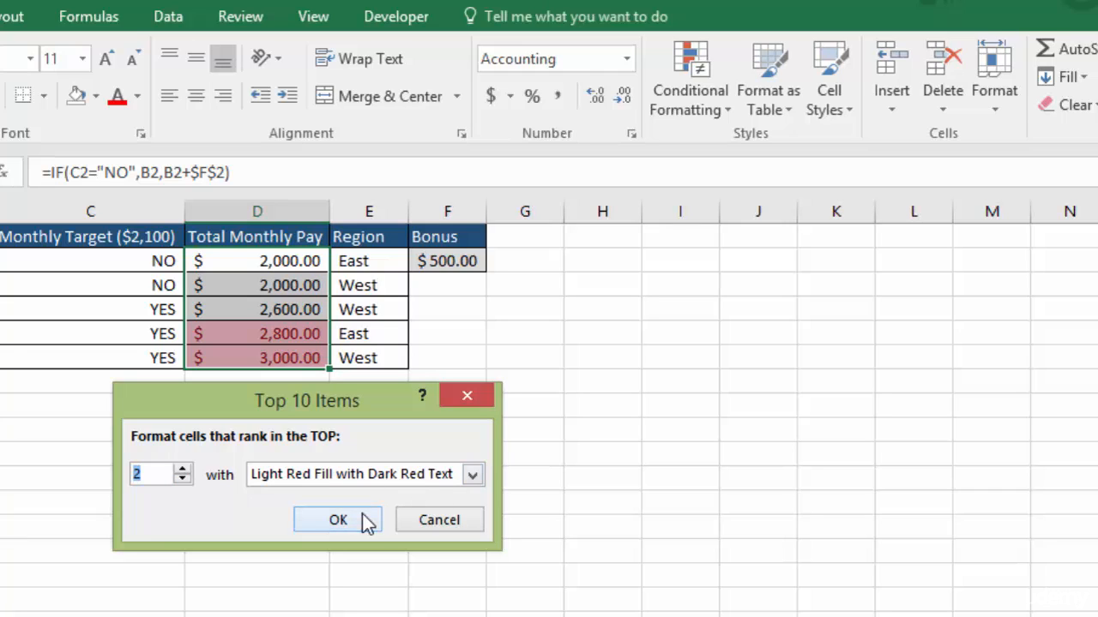
{"action": "left_click", "coordinate": [339, 525]}
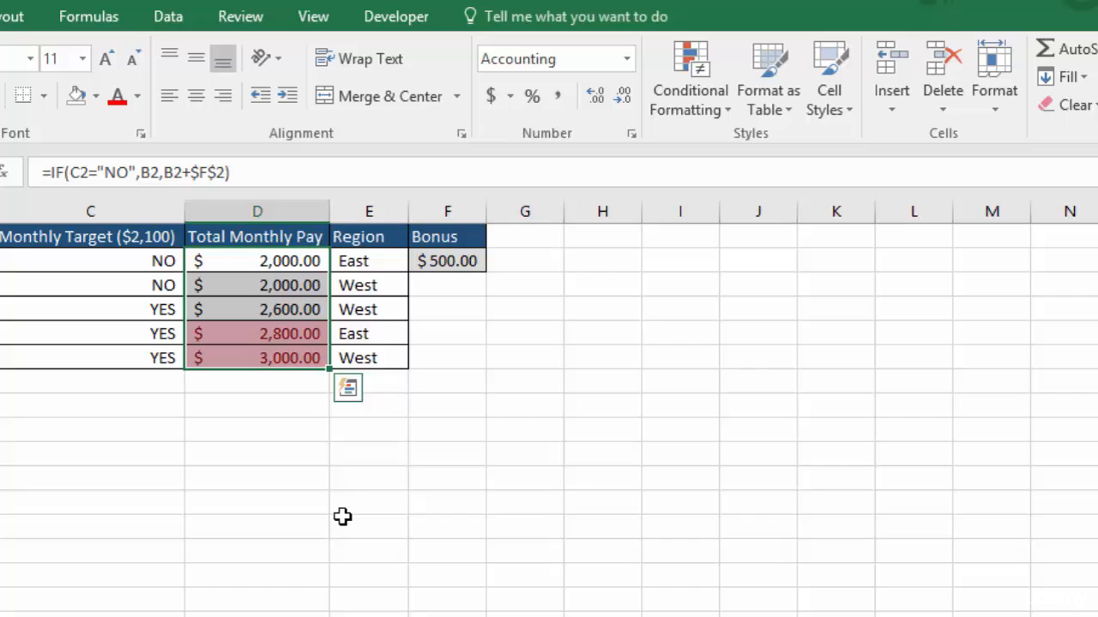
{"action": "left_click", "coordinate": [423, 424]}
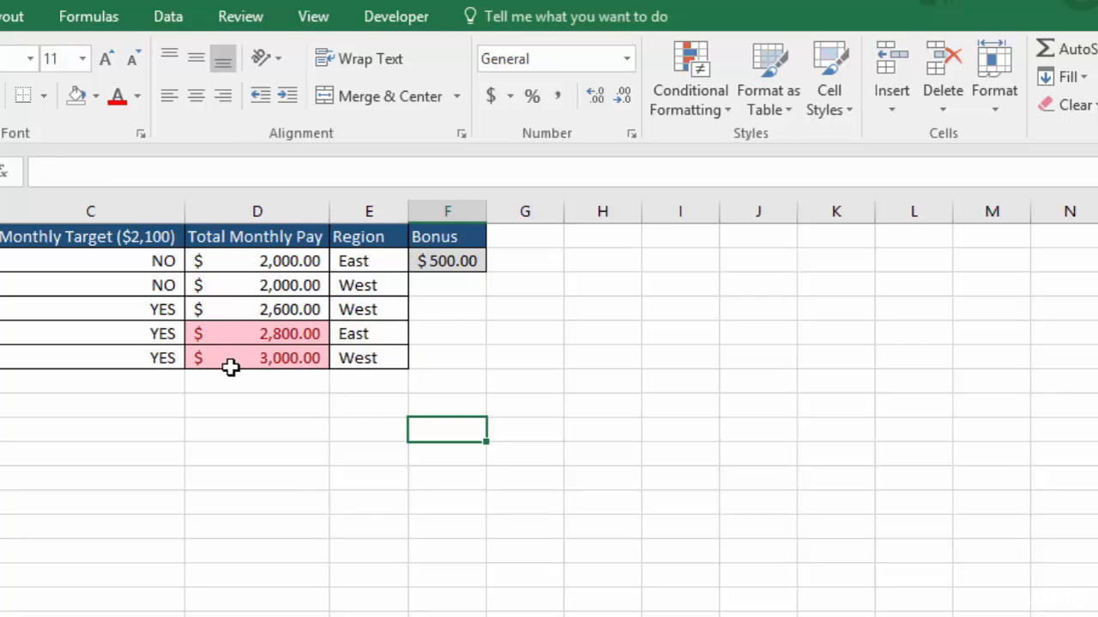
Add the directional icon set with green, yellow and red arrows to the Total Monthly Pay cells D2:D6.
{"action": "left_click_drag", "start_coordinate": [228, 260], "coordinate": [226, 358]}
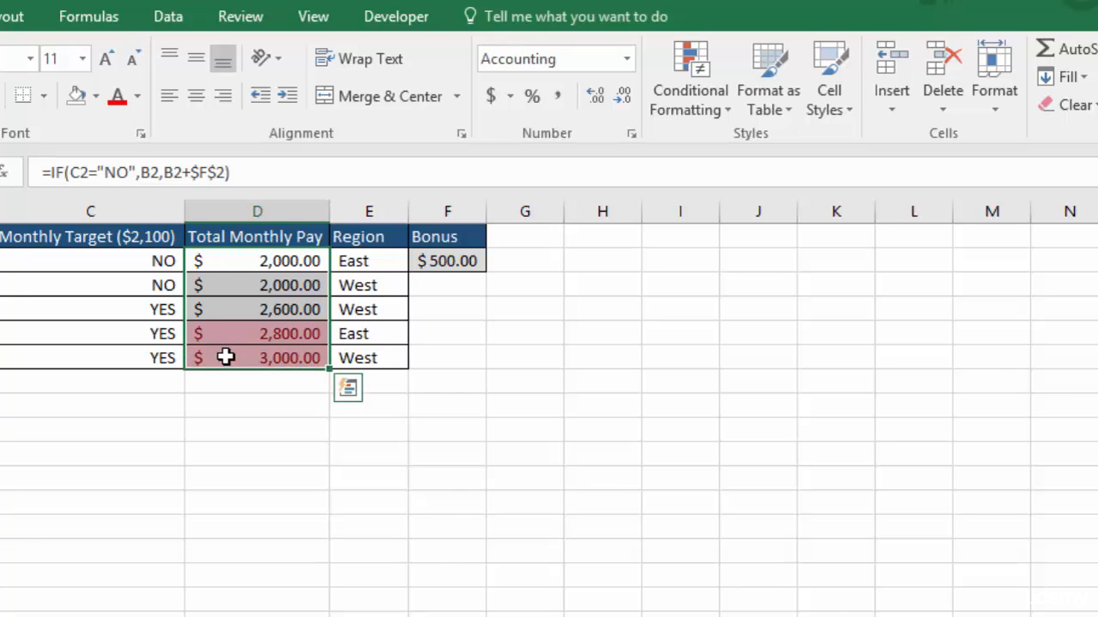
{"action": "left_click", "coordinate": [688, 67]}
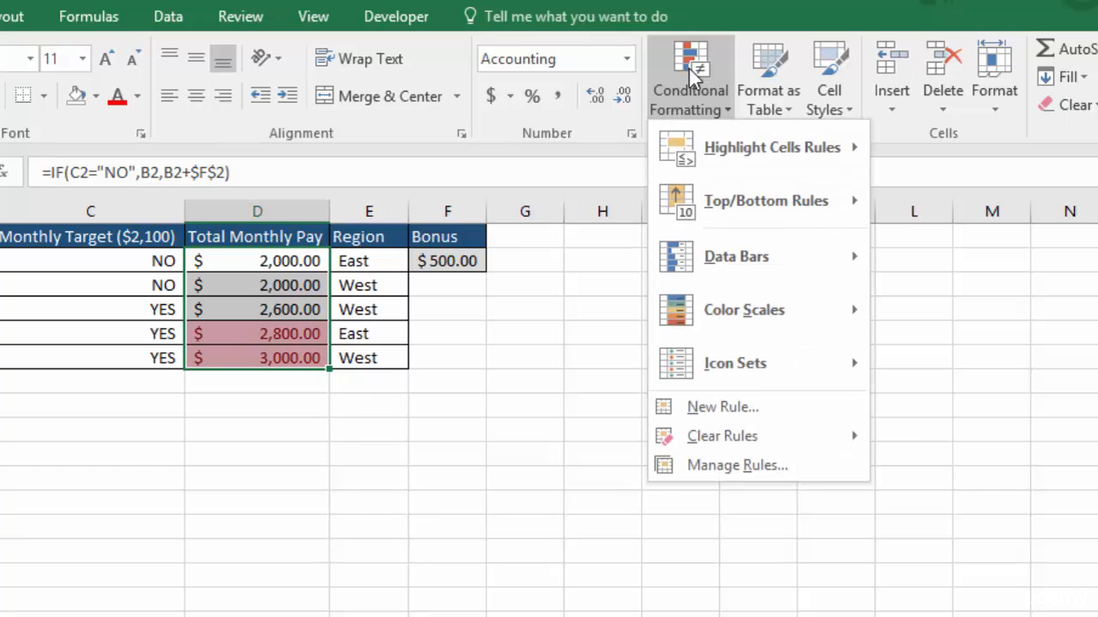
{"action": "mouse_move", "coordinate": [722, 252]}
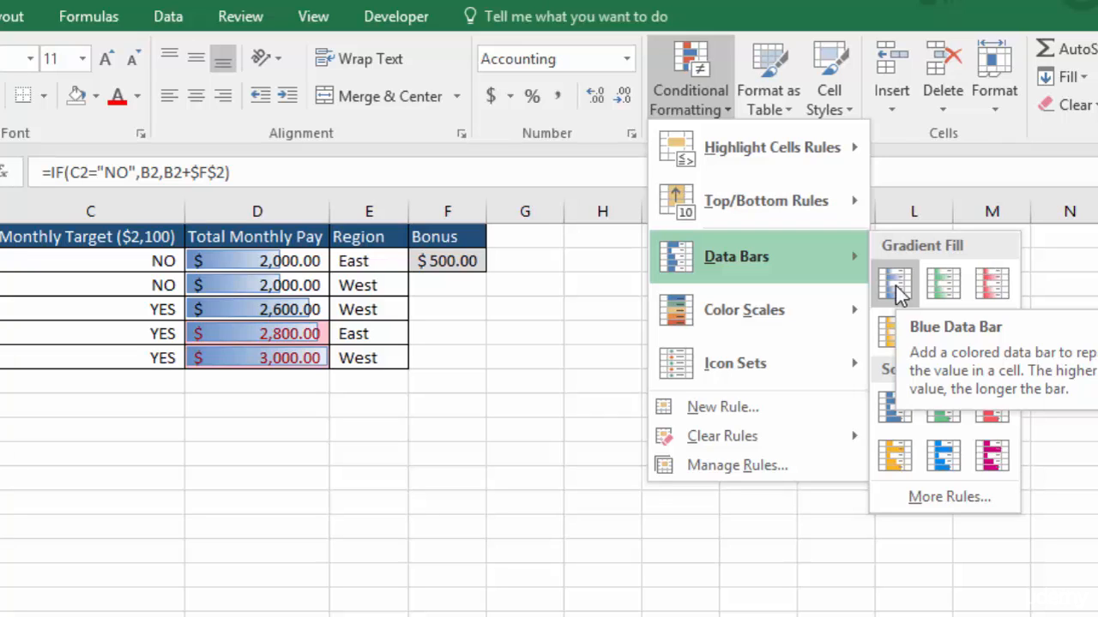
{"action": "mouse_move", "coordinate": [731, 358]}
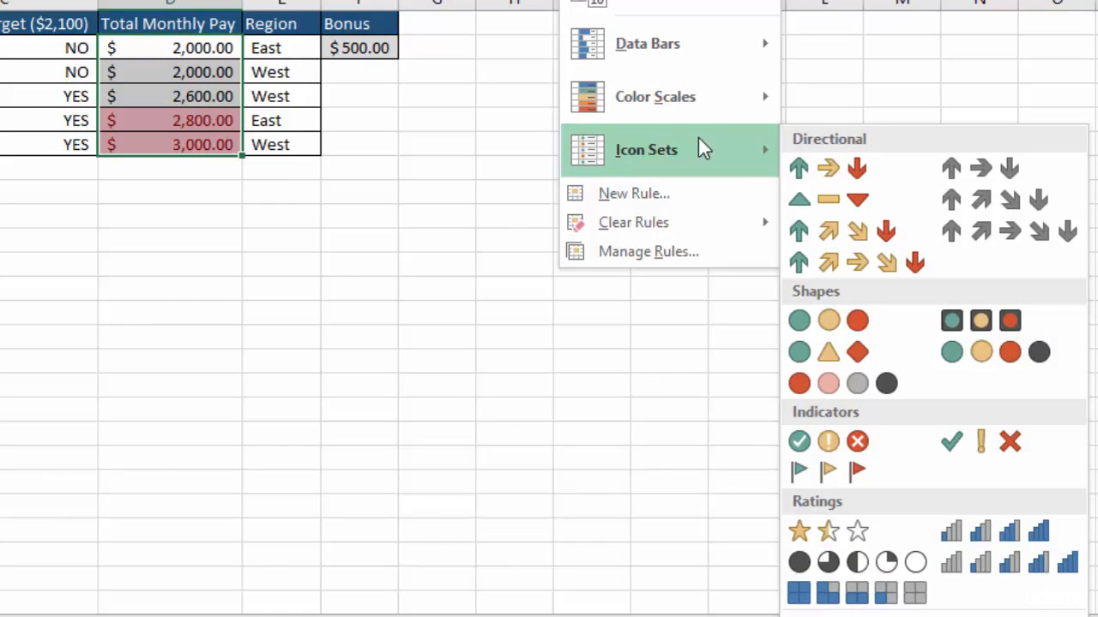
{"action": "left_click", "coordinate": [858, 181]}
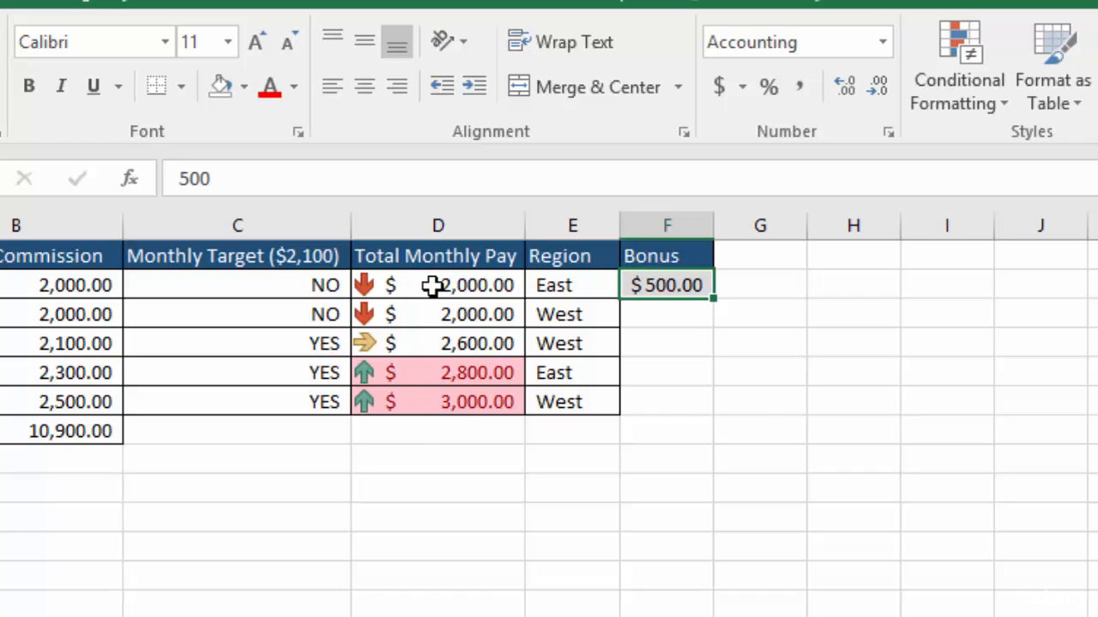
Delete the Top 2 rule from the Total Monthly Pay cells D2:D6, keeping the icon set rule.
{"action": "left_click_drag", "start_coordinate": [431, 286], "coordinate": [432, 410]}
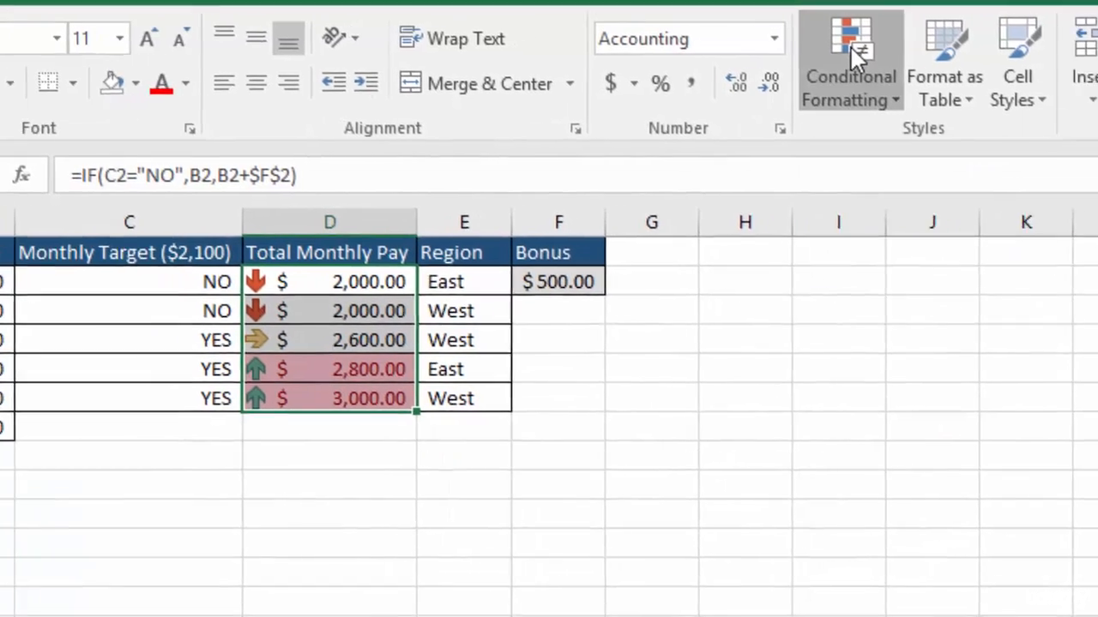
{"action": "left_click", "coordinate": [958, 48]}
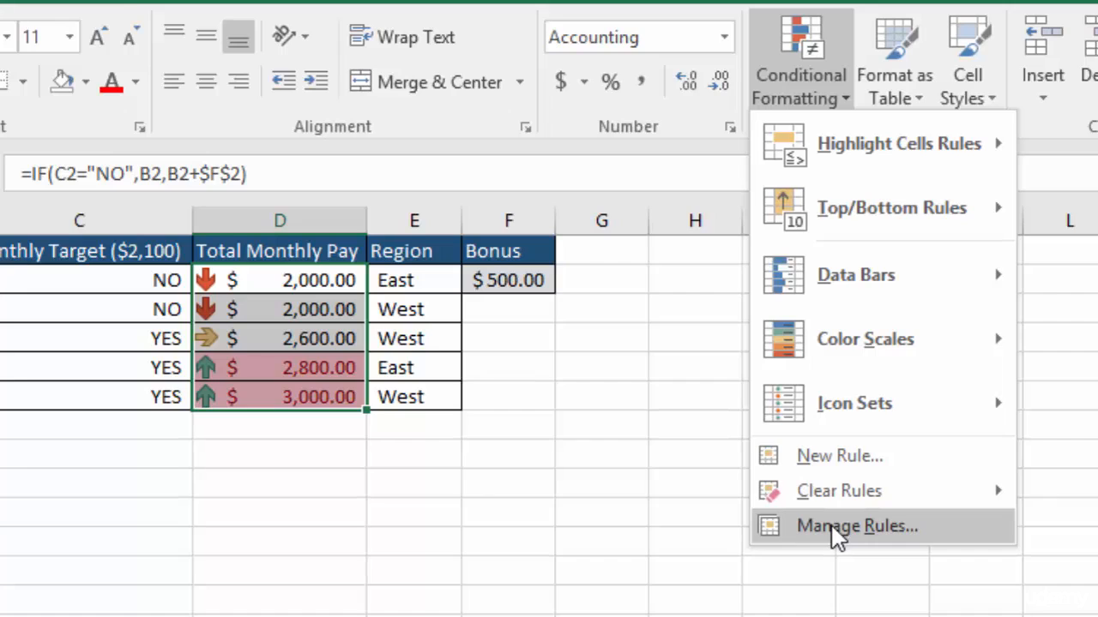
{"action": "mouse_move", "coordinate": [833, 493]}
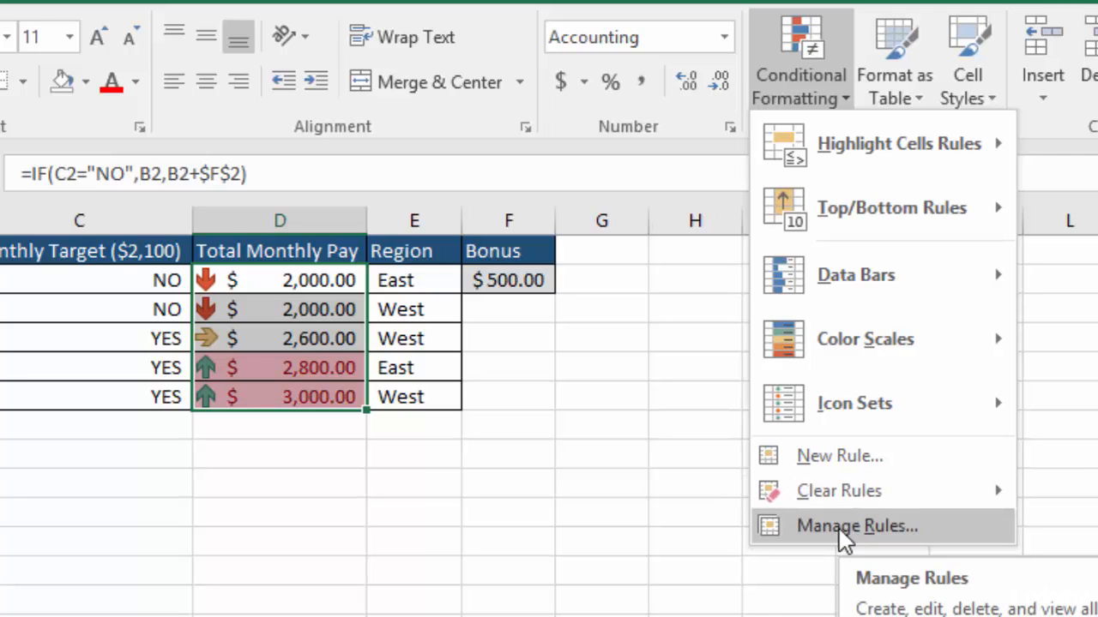
{"action": "left_click", "coordinate": [840, 527]}
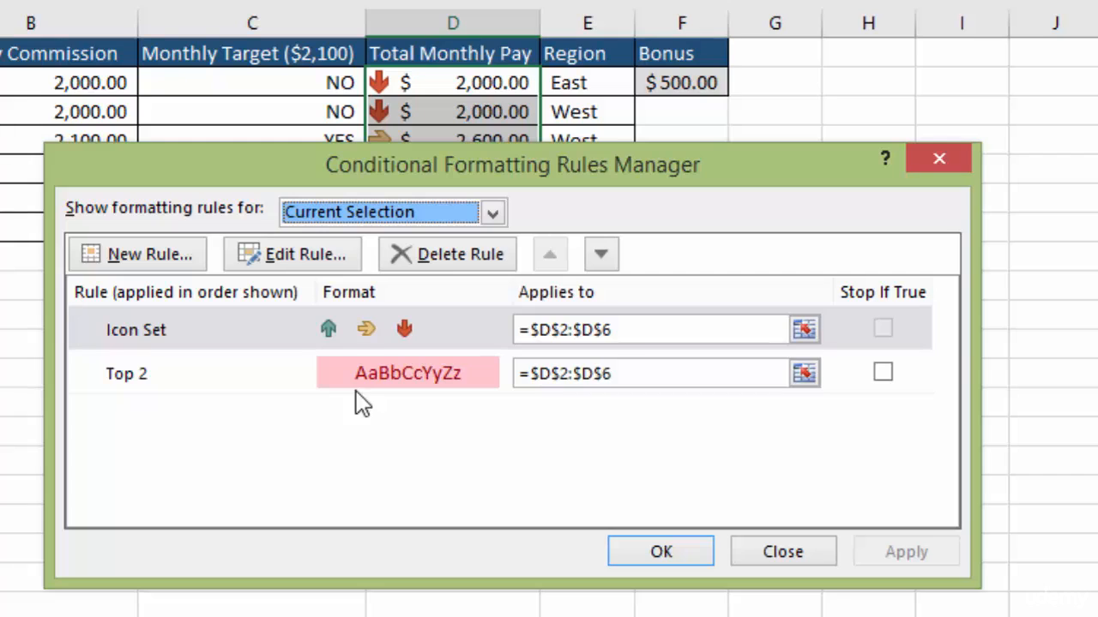
{"action": "left_click", "coordinate": [252, 385]}
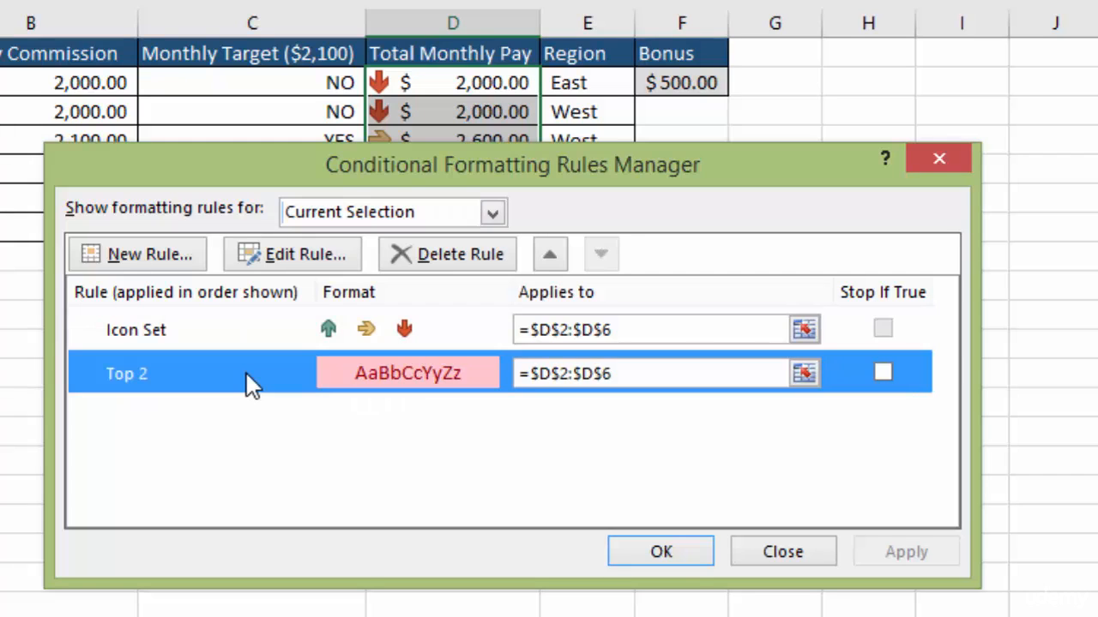
{"action": "left_click", "coordinate": [448, 257]}
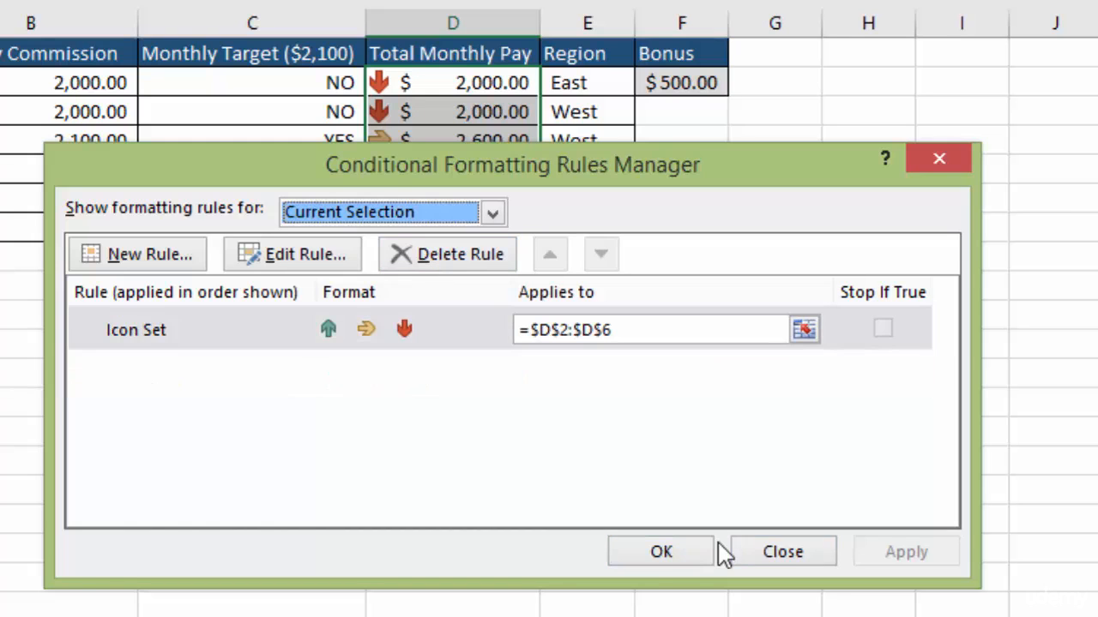
{"action": "left_click", "coordinate": [657, 558]}
{"action": "left_click", "coordinate": [781, 232]}
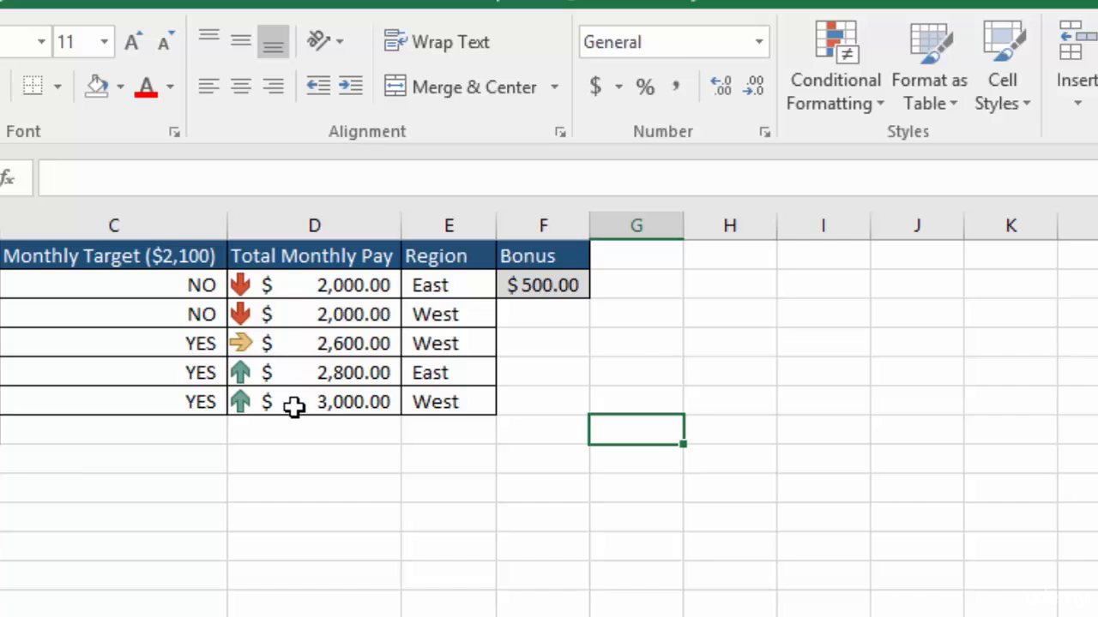
Start a new formatting rule for D2:D6 that uses a formula to determine which cells to format.
{"action": "left_click_drag", "start_coordinate": [245, 407], "coordinate": [313, 284]}
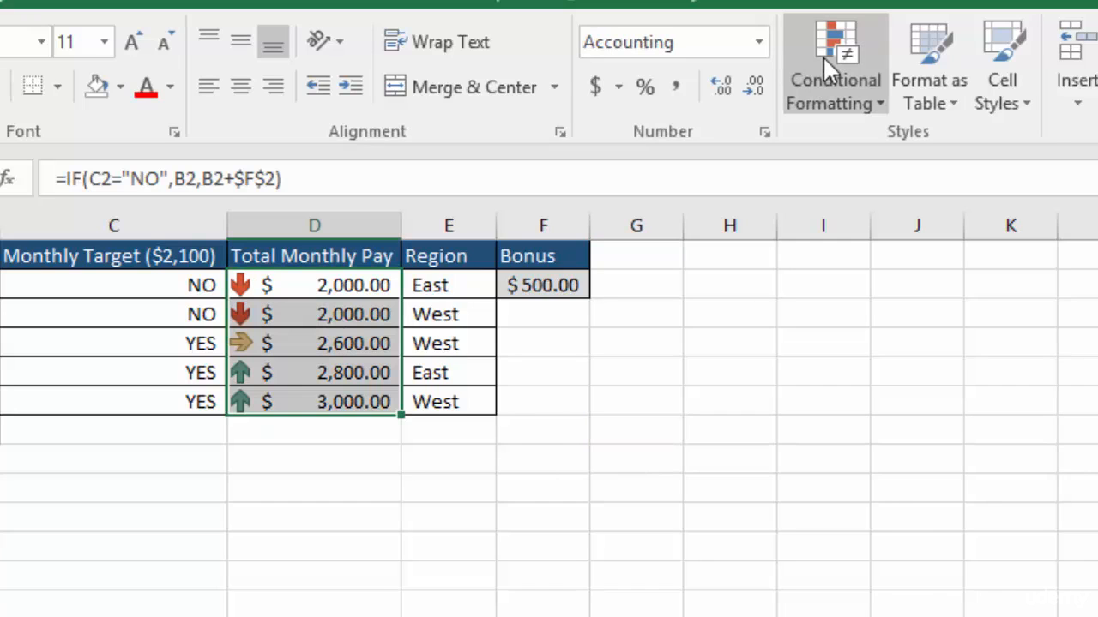
{"action": "left_click", "coordinate": [822, 56]}
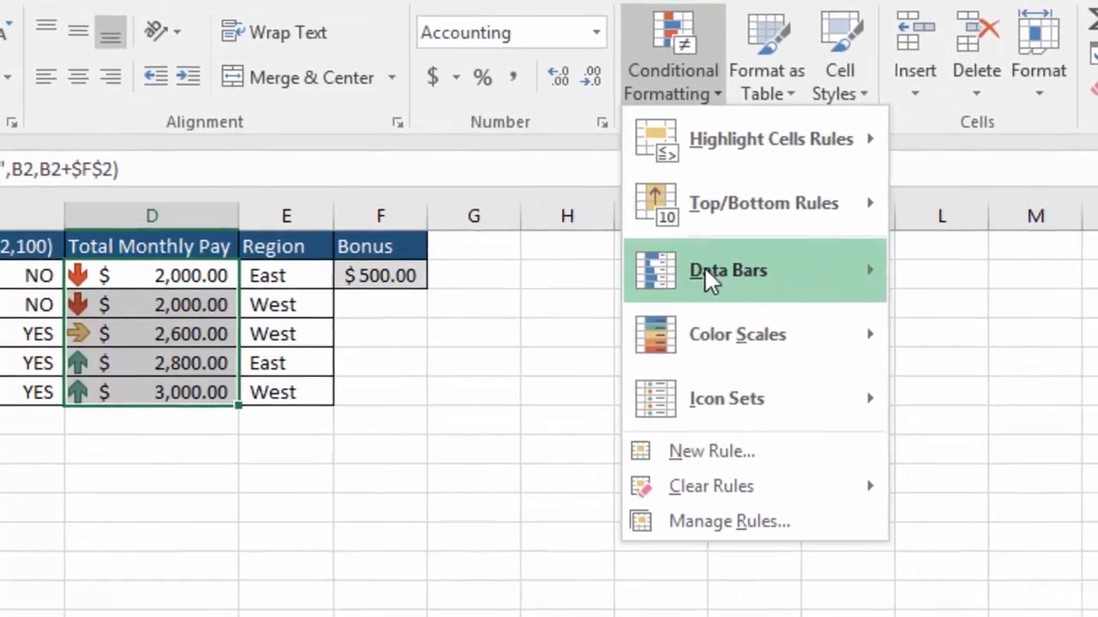
{"action": "mouse_move", "coordinate": [908, 274]}
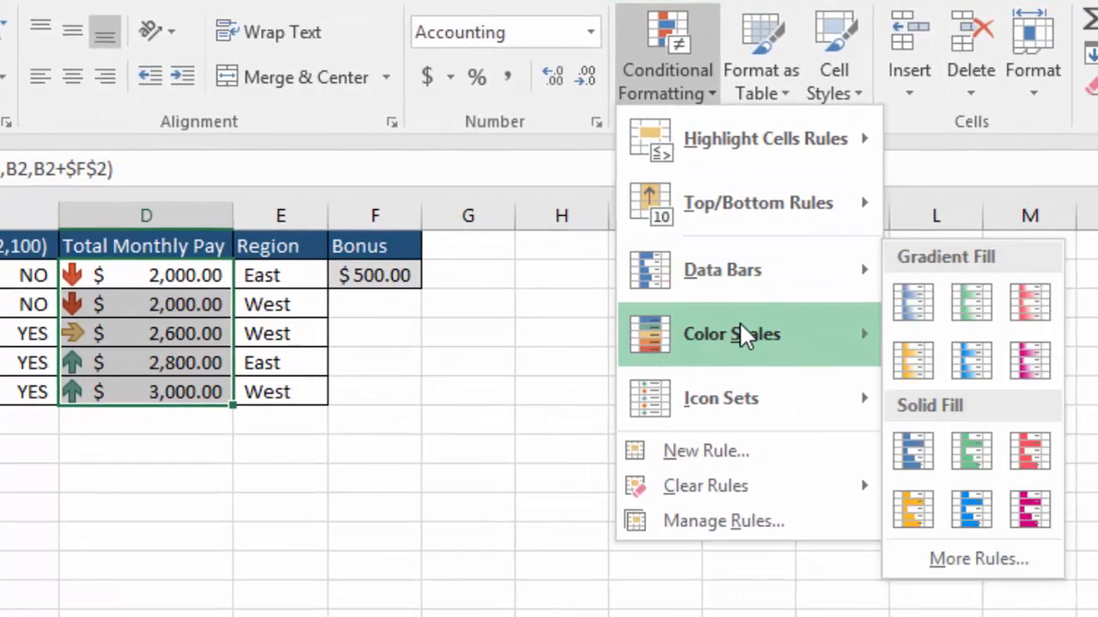
{"action": "mouse_move", "coordinate": [743, 338]}
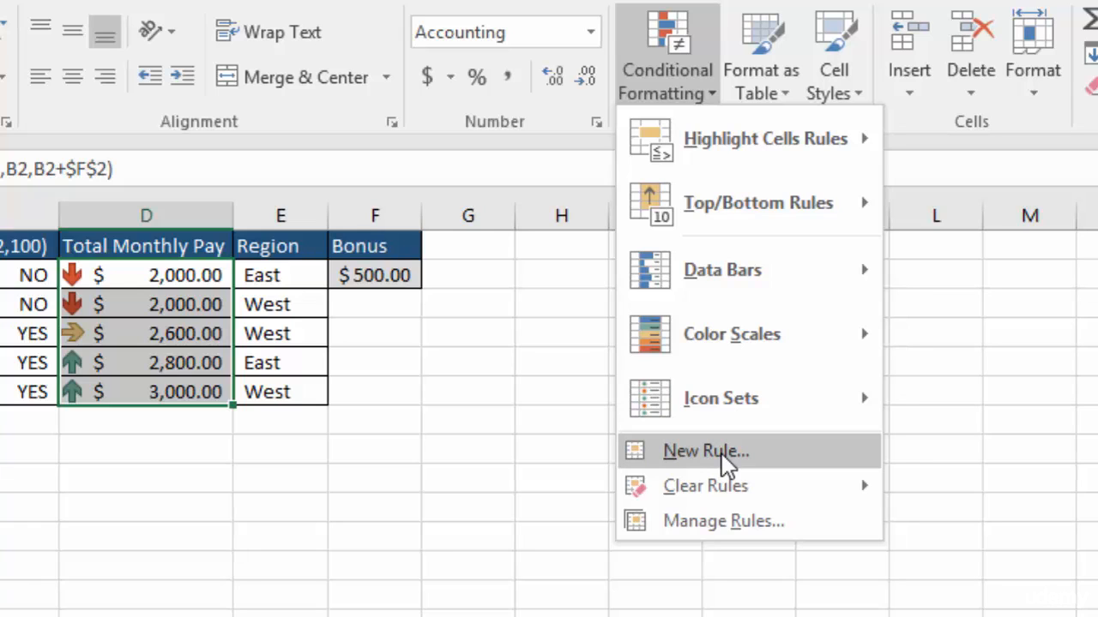
{"action": "left_click", "coordinate": [725, 463]}
{"action": "left_click_drag", "start_coordinate": [243, 271], "coordinate": [692, 307]}
{"action": "left_click_drag", "start_coordinate": [629, 135], "coordinate": [695, 155]}
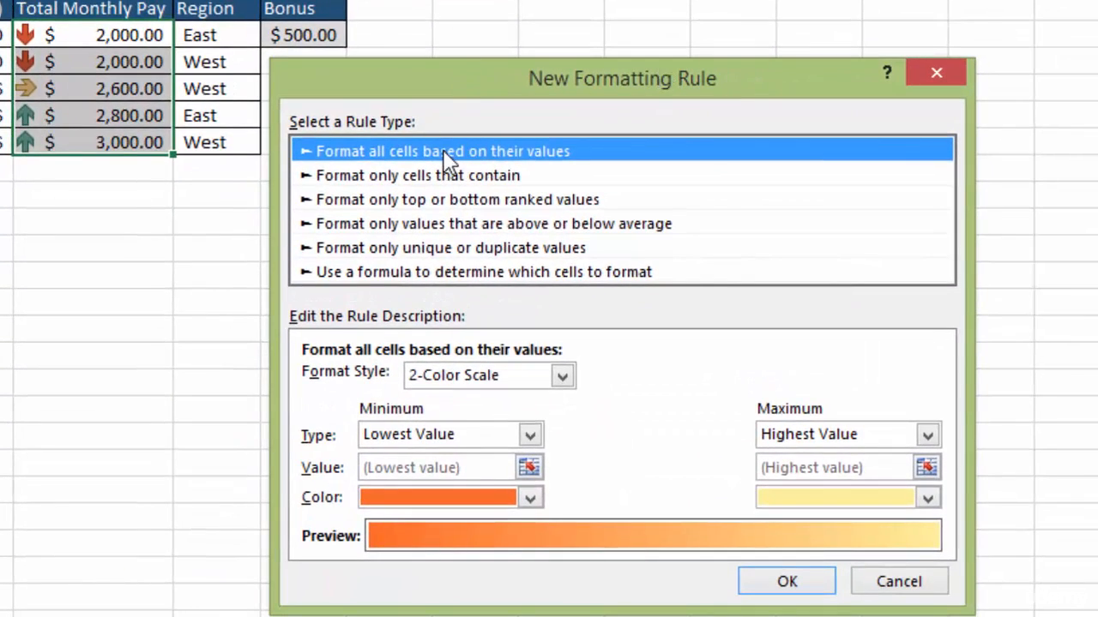
{"action": "left_click", "coordinate": [466, 273]}
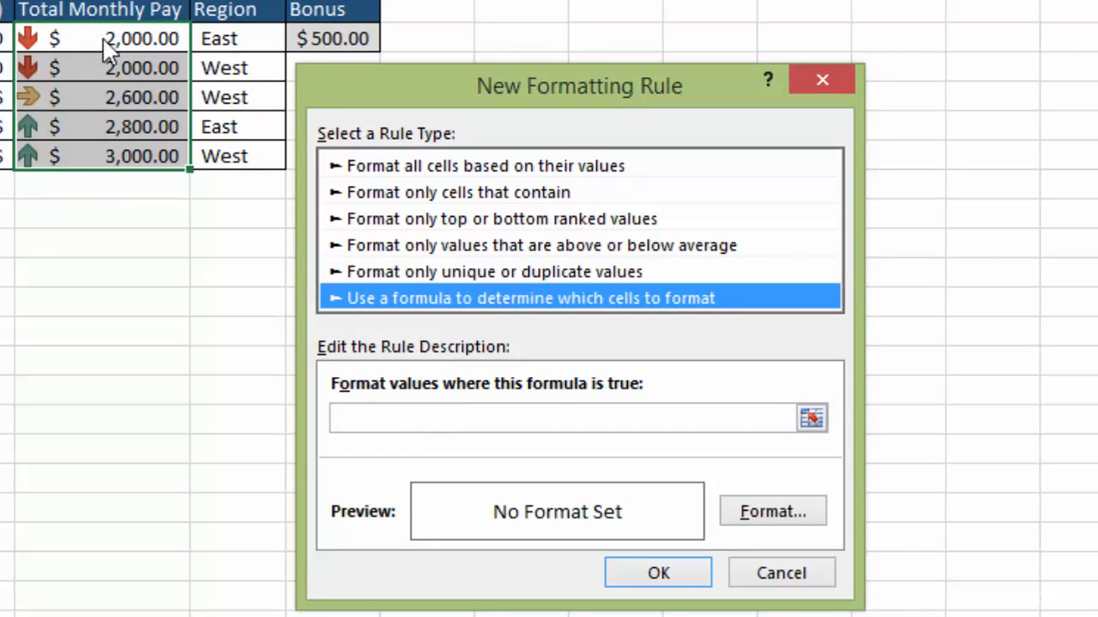
Set the new rule's formula to =AND(E2="west",D2>2500).
{"action": "left_click", "coordinate": [466, 429]}
{"action": "type", "text": "="}
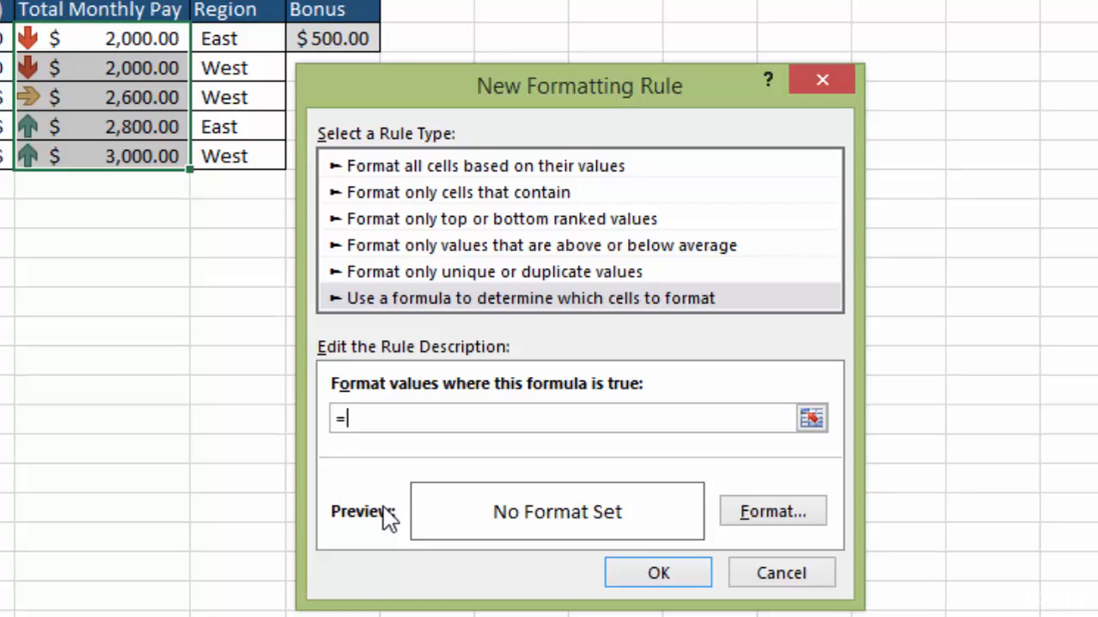
{"action": "type", "text": "and(E2="}
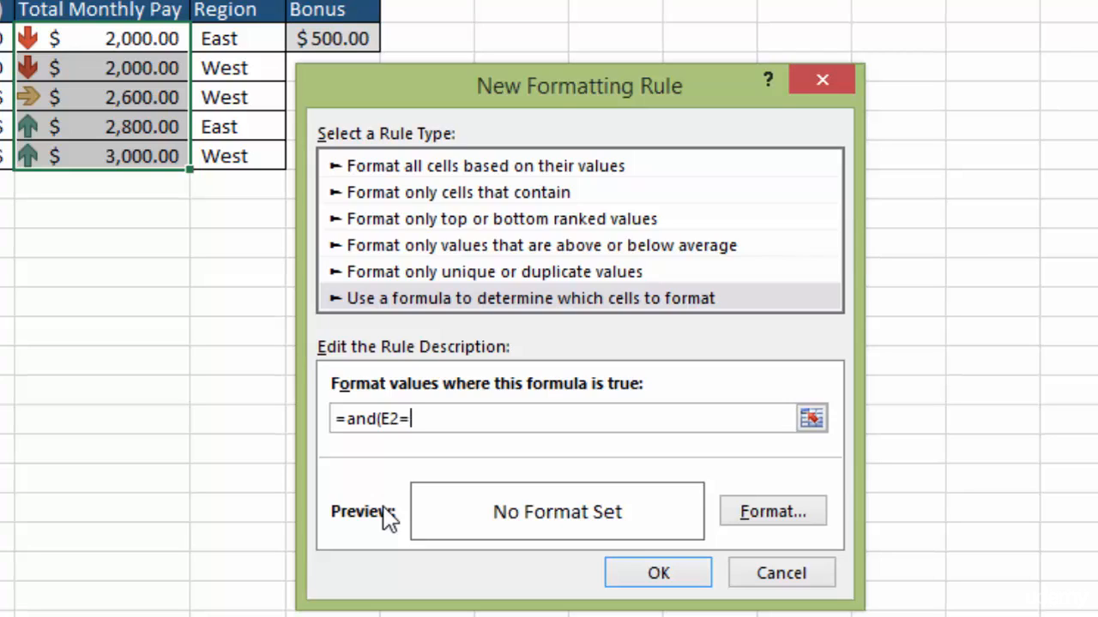
{"action": "type", "text": "\"west\",D2>"}
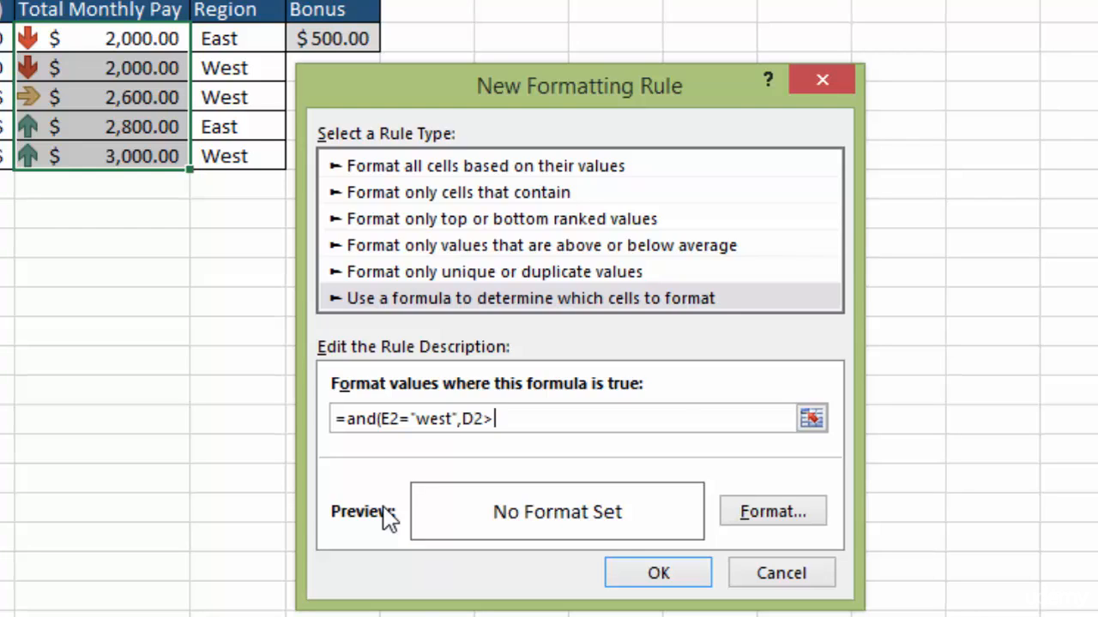
{"action": "type", "text": "2500)"}
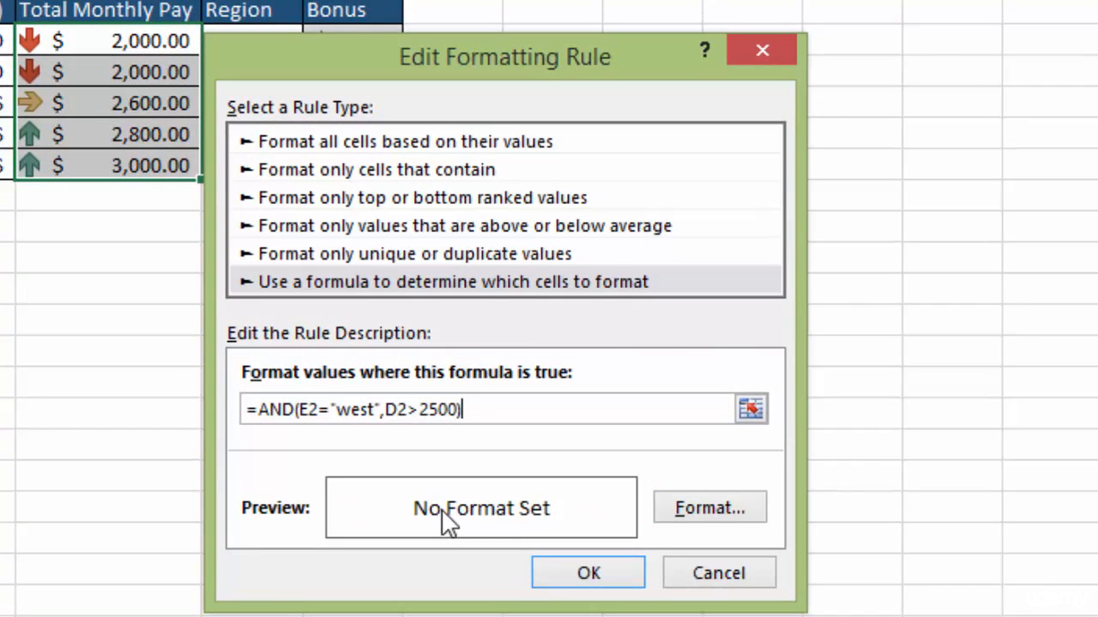
Review the rule's number, font and border options, give it a yellow background fill, and apply it to D2:D6.
{"action": "left_click", "coordinate": [724, 510]}
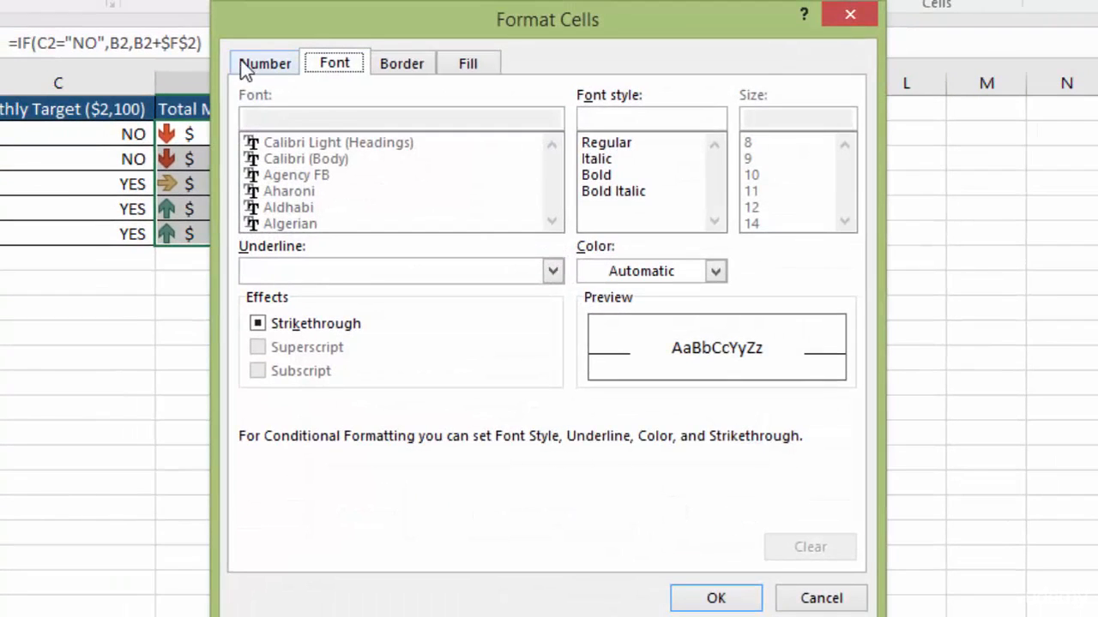
{"action": "left_click", "coordinate": [264, 67]}
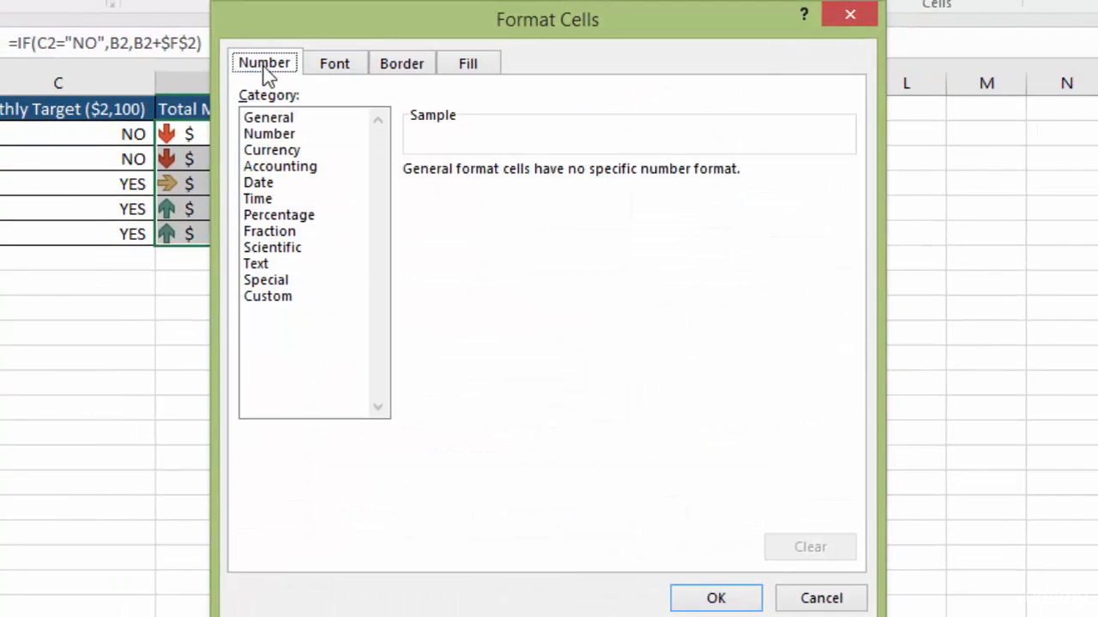
{"action": "left_click", "coordinate": [335, 69]}
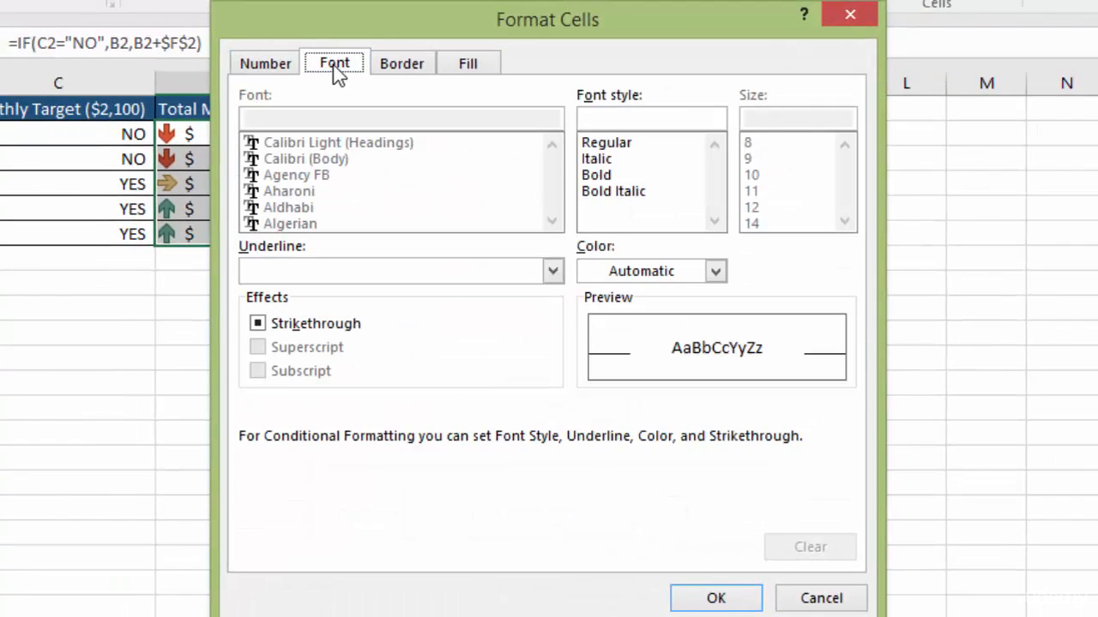
{"action": "left_click", "coordinate": [397, 70]}
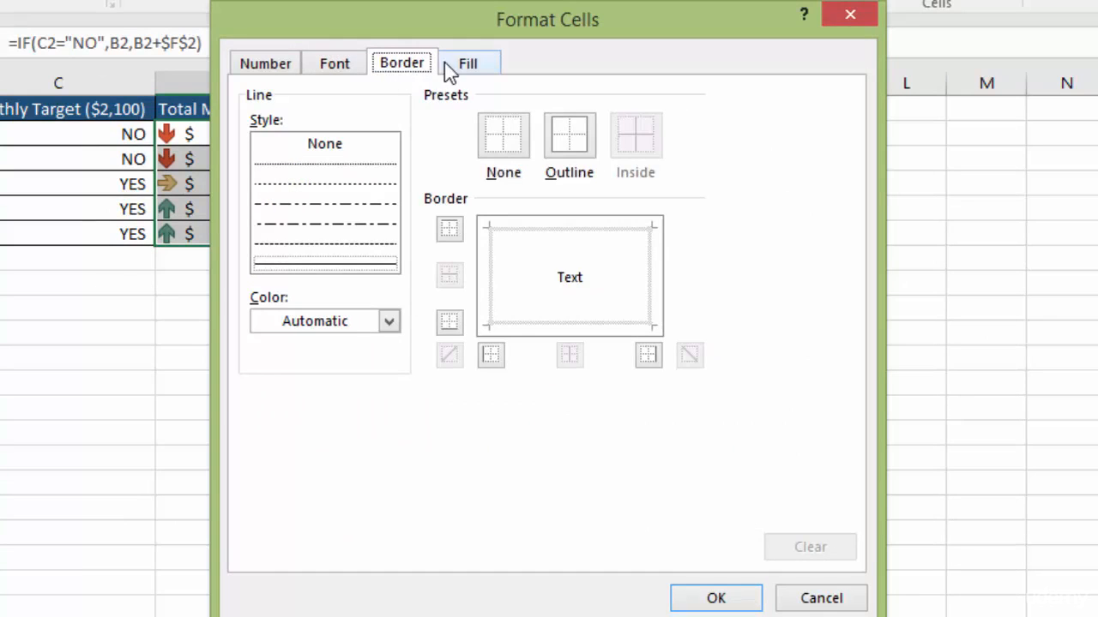
{"action": "left_click", "coordinate": [470, 72]}
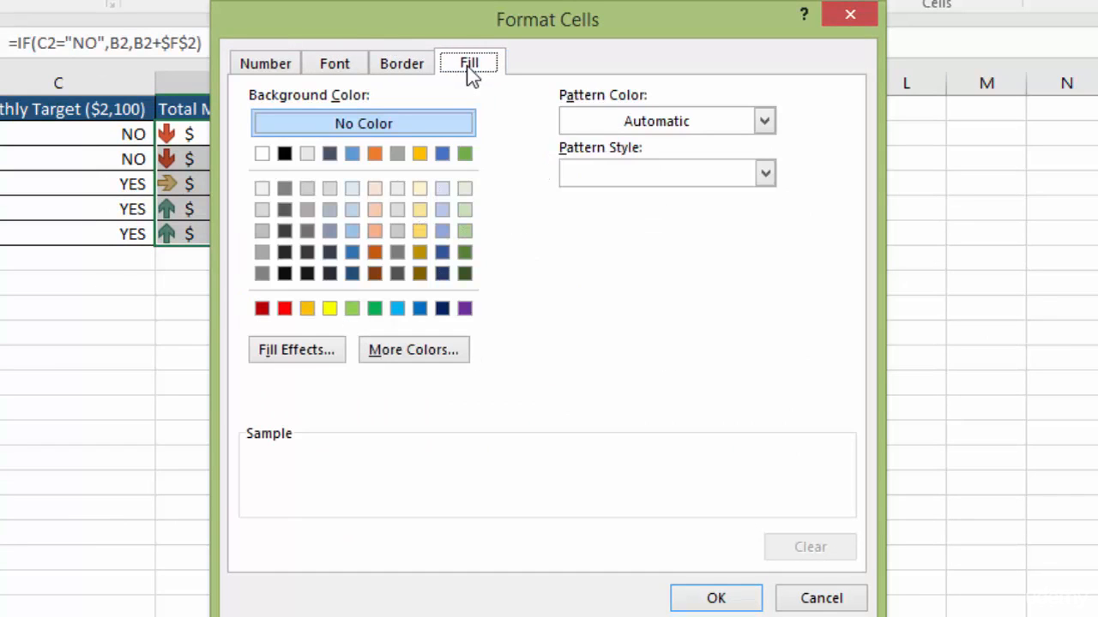
{"action": "left_click", "coordinate": [330, 308]}
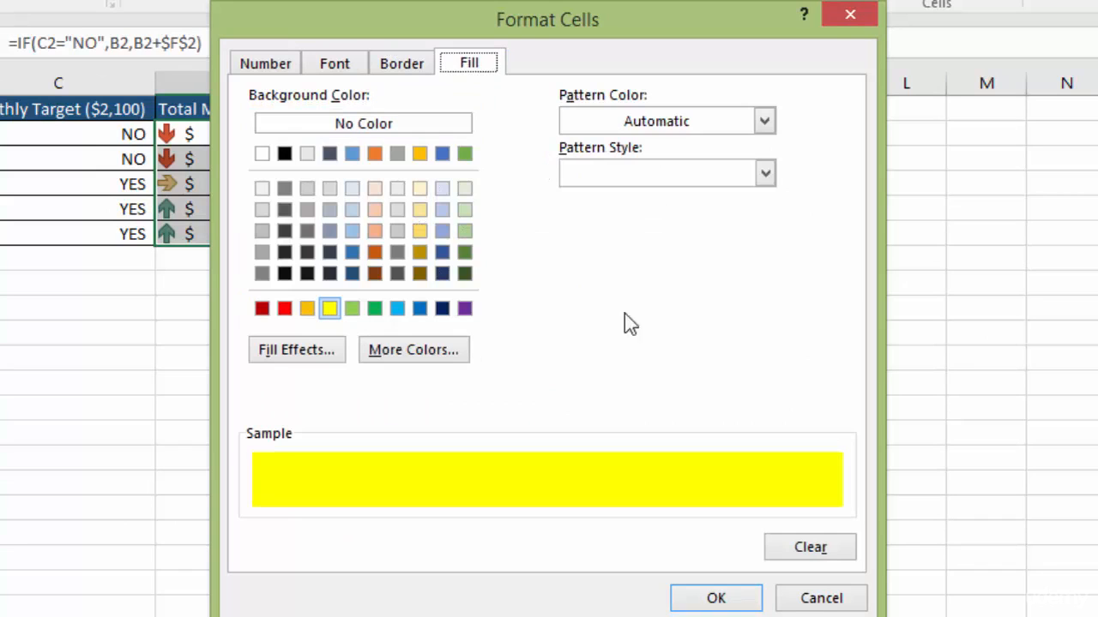
{"action": "left_click", "coordinate": [735, 603]}
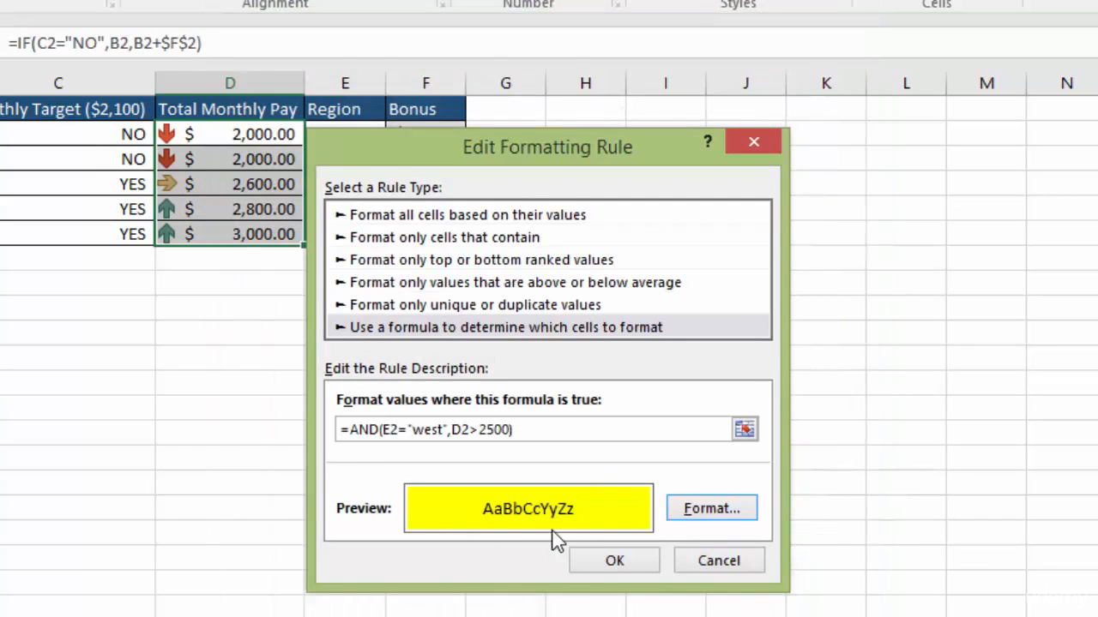
{"action": "left_click", "coordinate": [614, 560]}
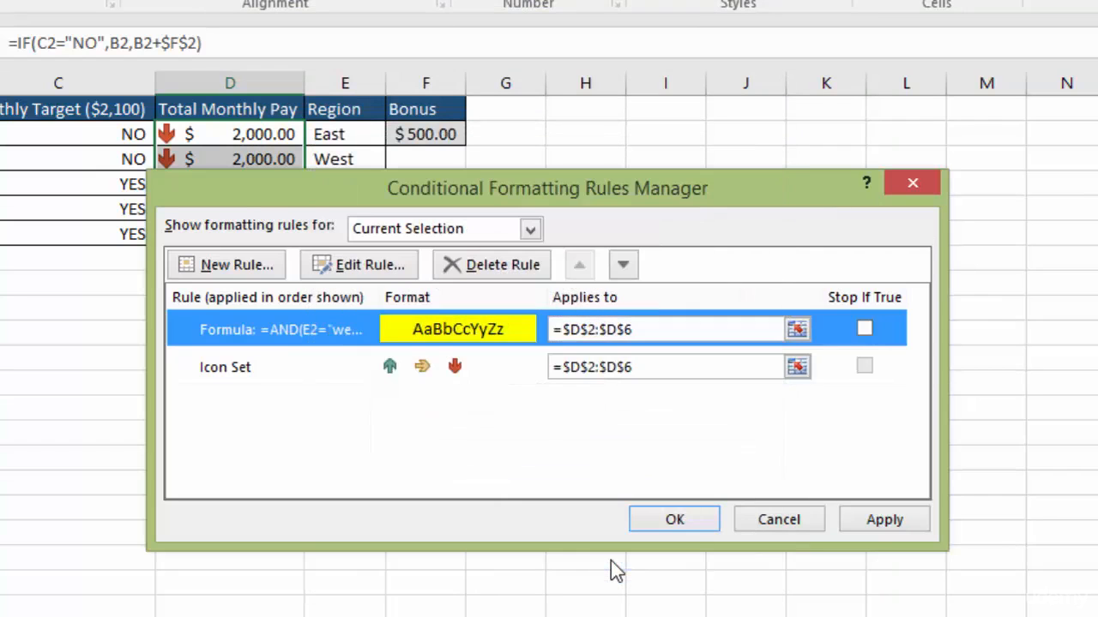
{"action": "key", "text": "Return"}
{"action": "left_click", "coordinate": [461, 348]}
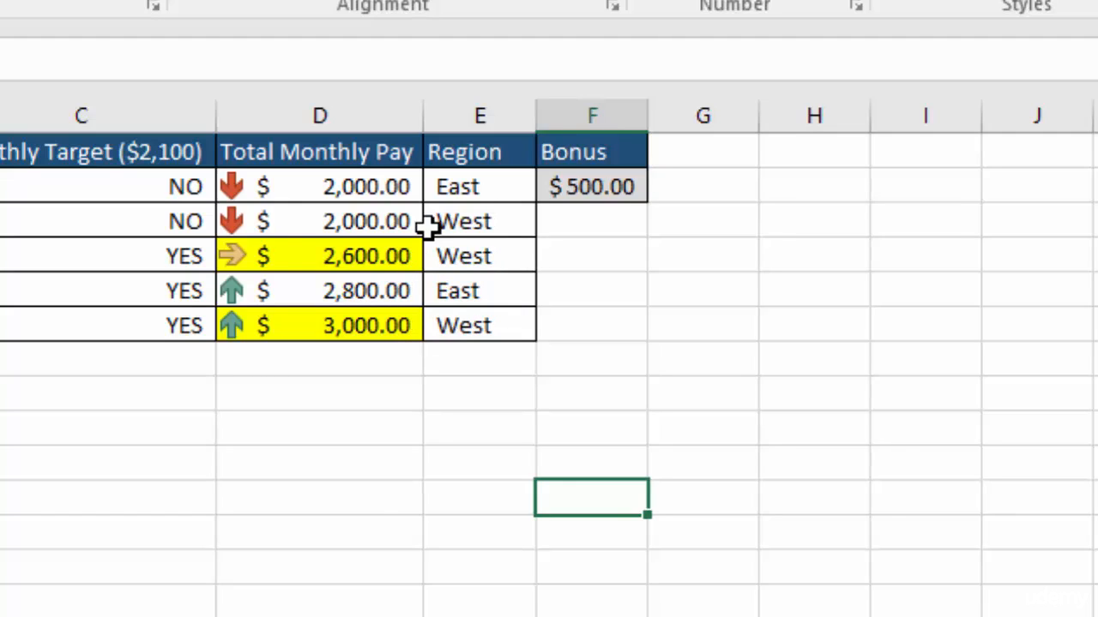
Edit the yellow formula rule on D2:D6 to =AND(E2="west",D2<2500) and apply the change.
{"action": "left_click_drag", "start_coordinate": [338, 192], "coordinate": [335, 322]}
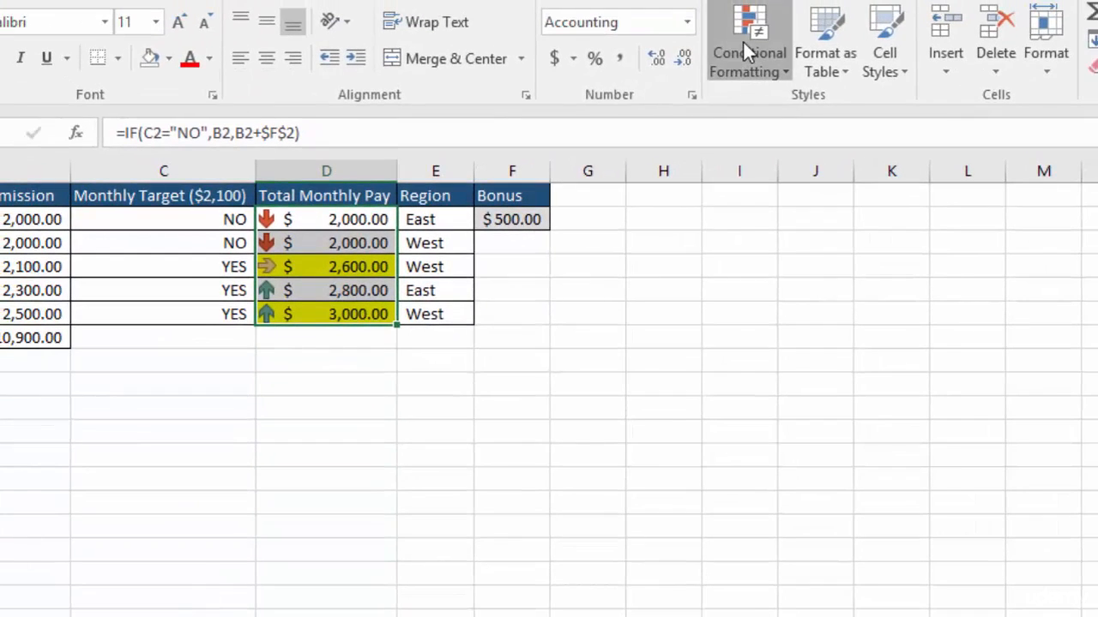
{"action": "left_click", "coordinate": [759, 35]}
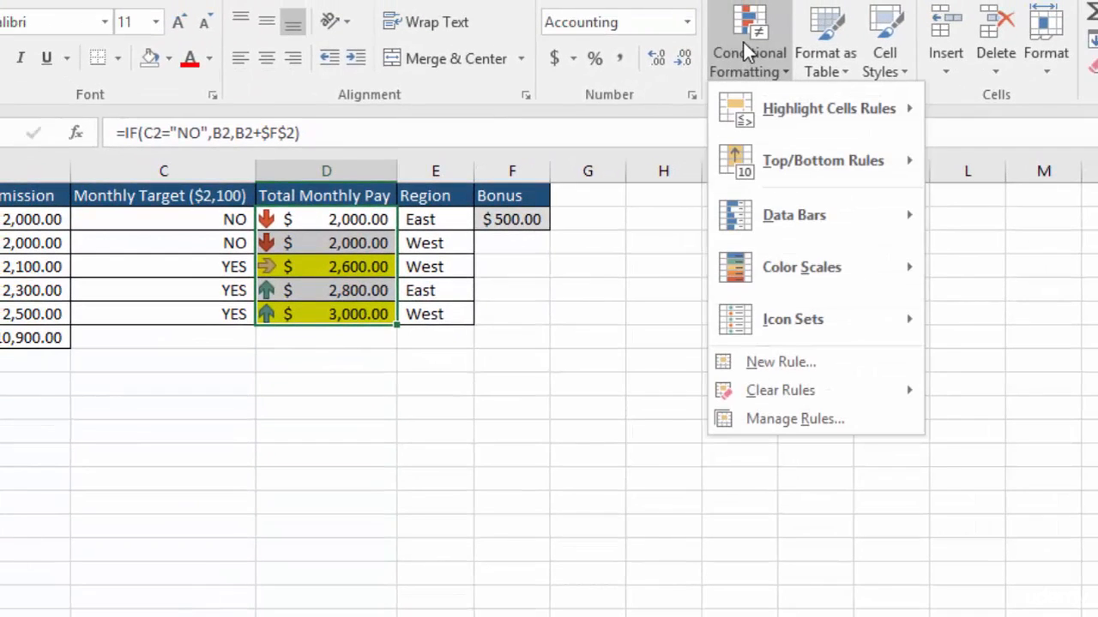
{"action": "left_click", "coordinate": [800, 425]}
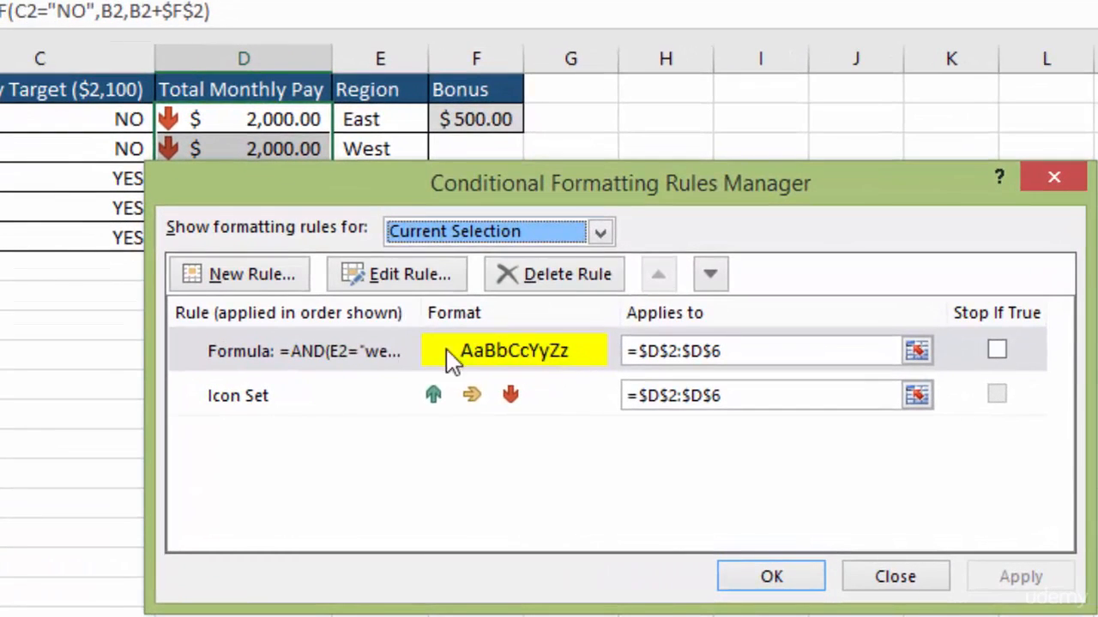
{"action": "left_click", "coordinate": [343, 361]}
{"action": "left_click", "coordinate": [415, 278]}
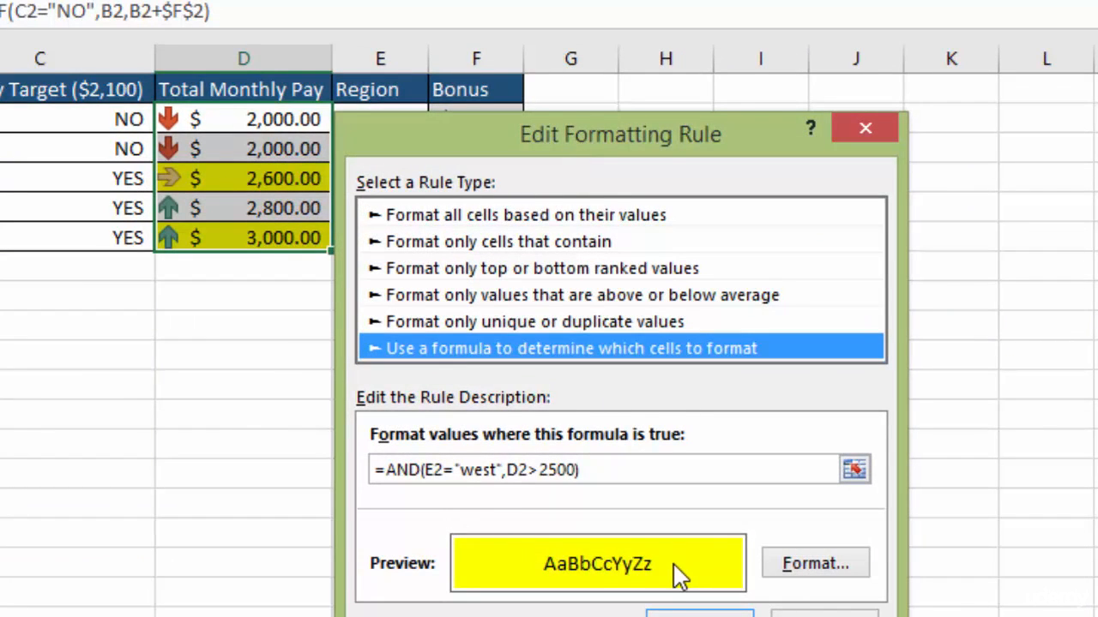
{"action": "left_click", "coordinate": [539, 469]}
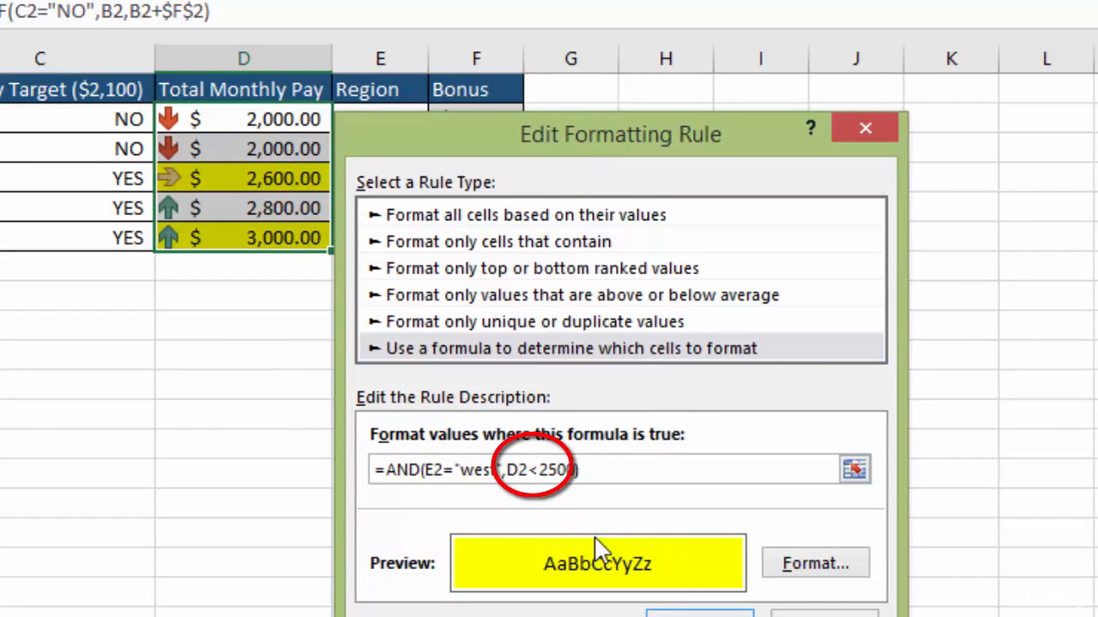
{"action": "key", "text": "BackSpace"}
{"action": "type", "text": "<"}
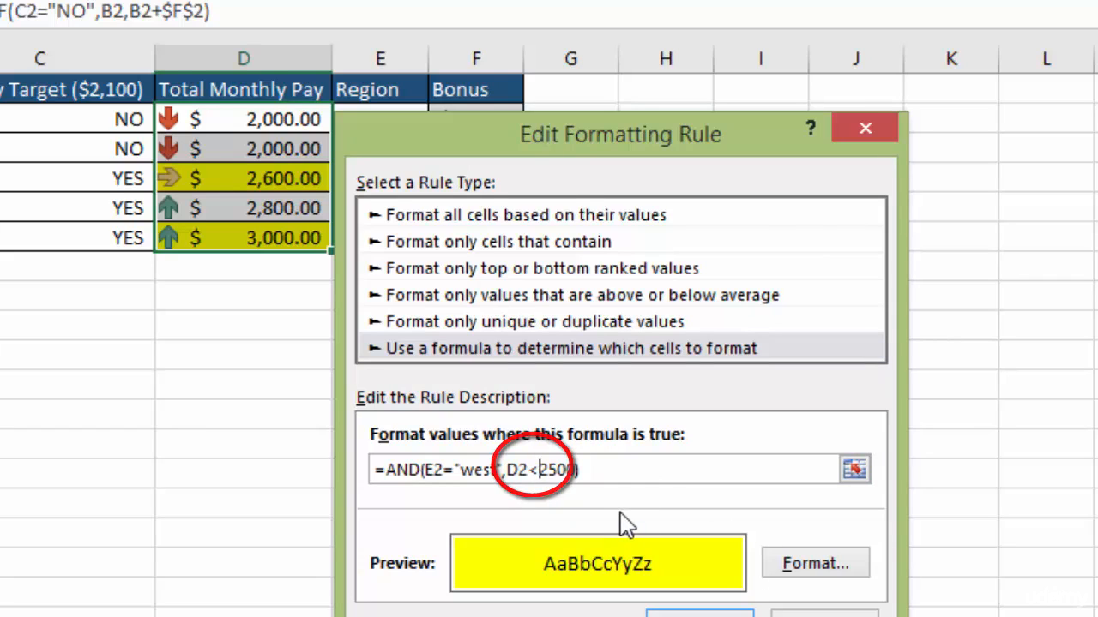
{"action": "left_click", "coordinate": [699, 612]}
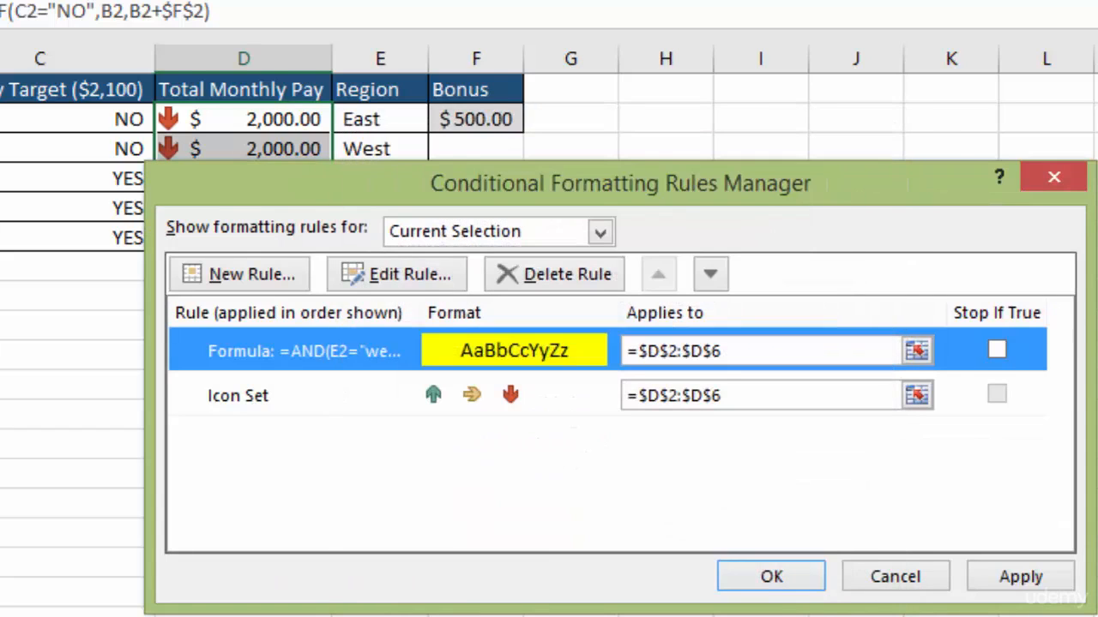
{"action": "left_click", "coordinate": [1021, 577]}
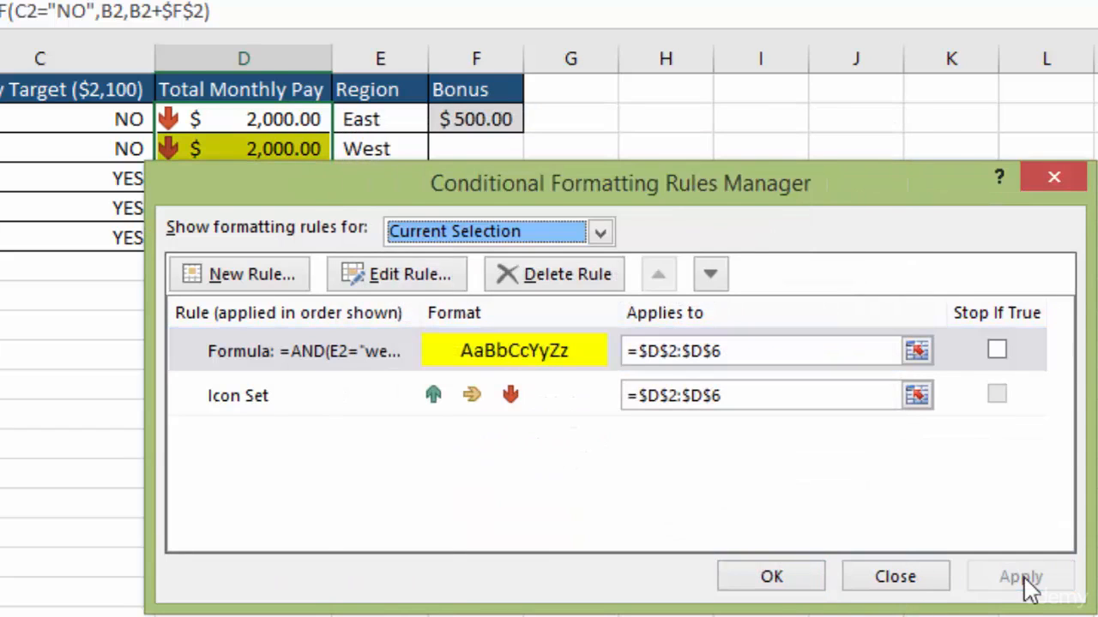
{"action": "left_click", "coordinate": [770, 578]}
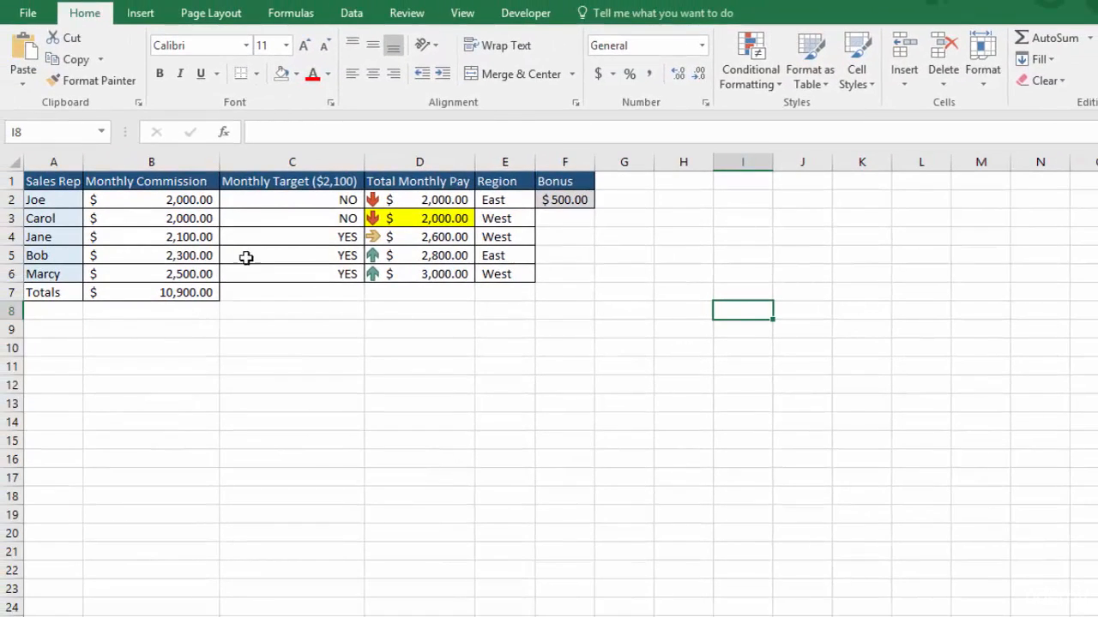
Format A1:E6 as a table with headers, using Table Style Light 1.
{"action": "left_click_drag", "start_coordinate": [52, 181], "coordinate": [503, 271]}
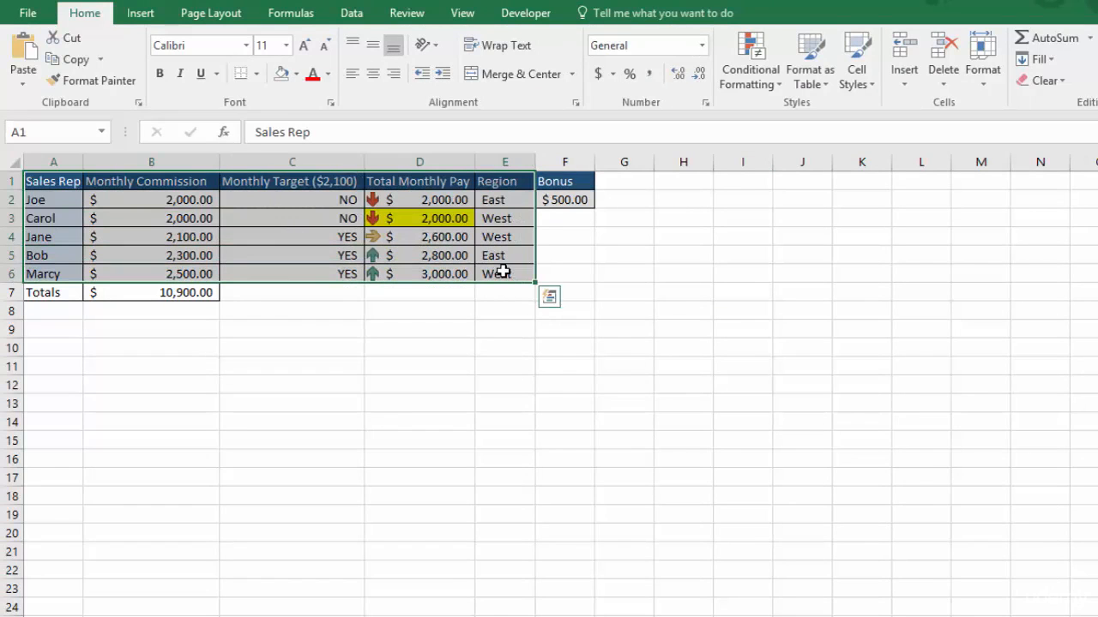
{"action": "left_click", "coordinate": [811, 53]}
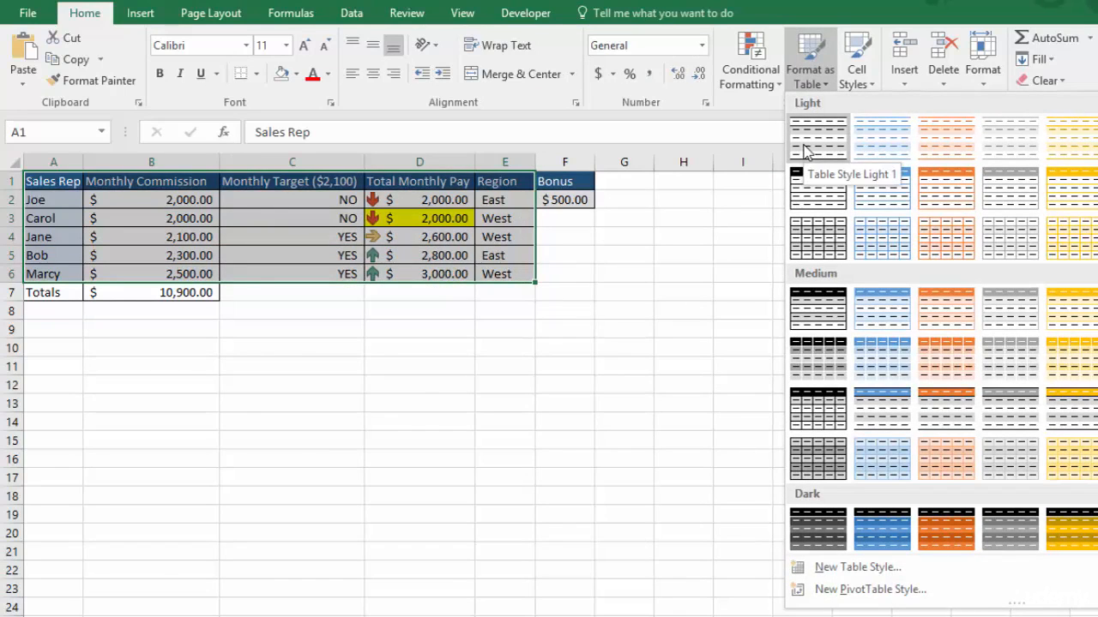
{"action": "left_click", "coordinate": [806, 149]}
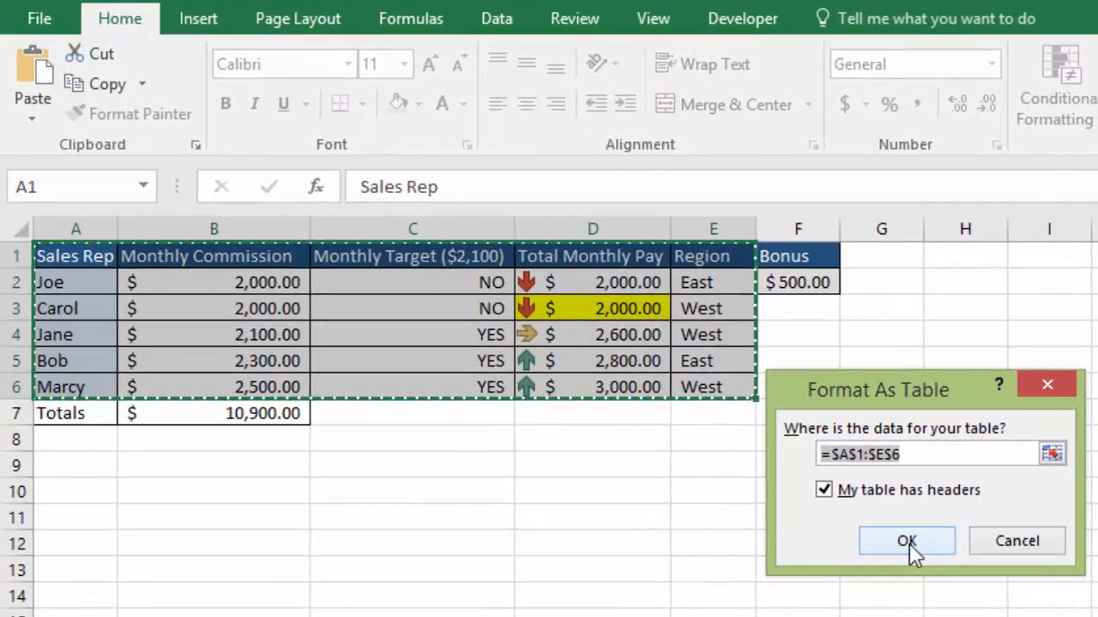
{"action": "left_click", "coordinate": [794, 473]}
{"action": "left_click", "coordinate": [981, 447]}
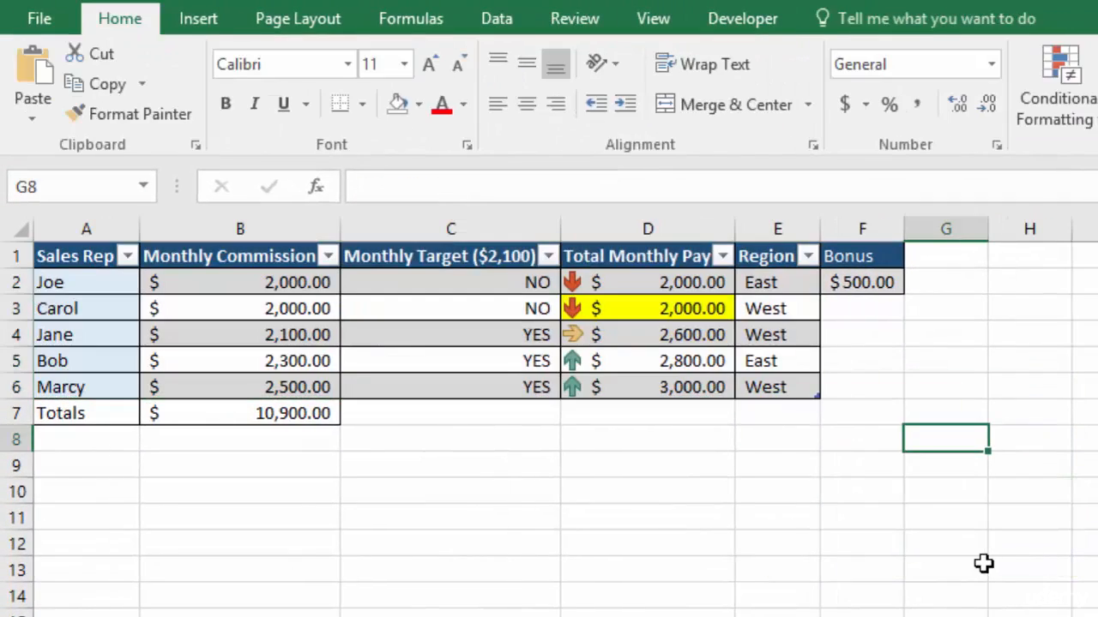
Sort the table by the Total Monthly Pay cell icon, first with the red down arrow on top, and again with the green up arrow on top.
{"action": "left_click", "coordinate": [723, 258]}
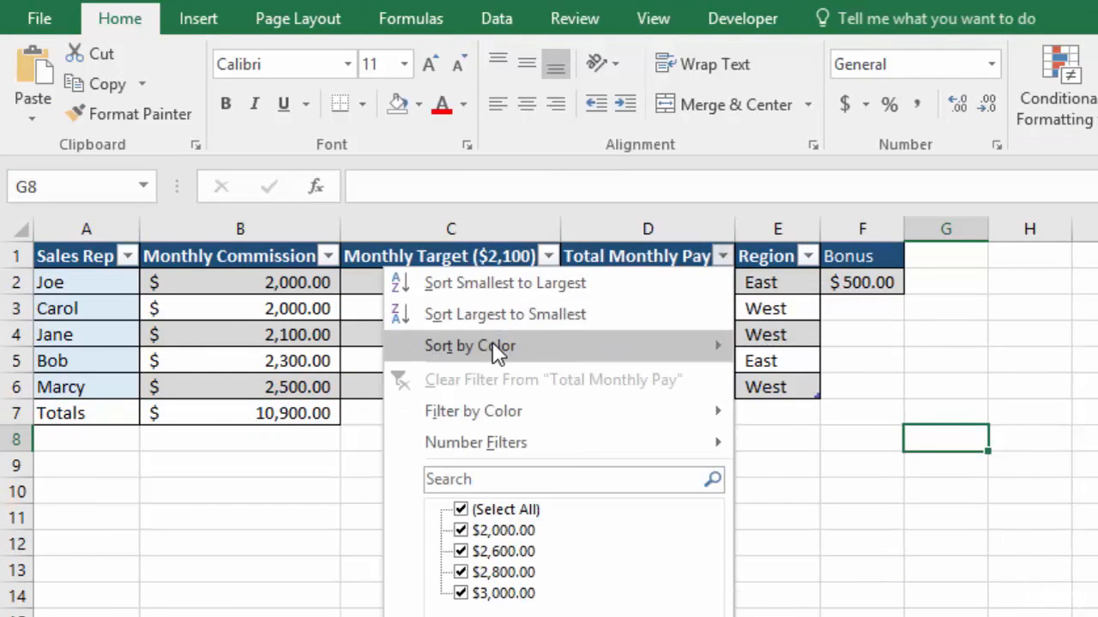
{"action": "mouse_move", "coordinate": [498, 351]}
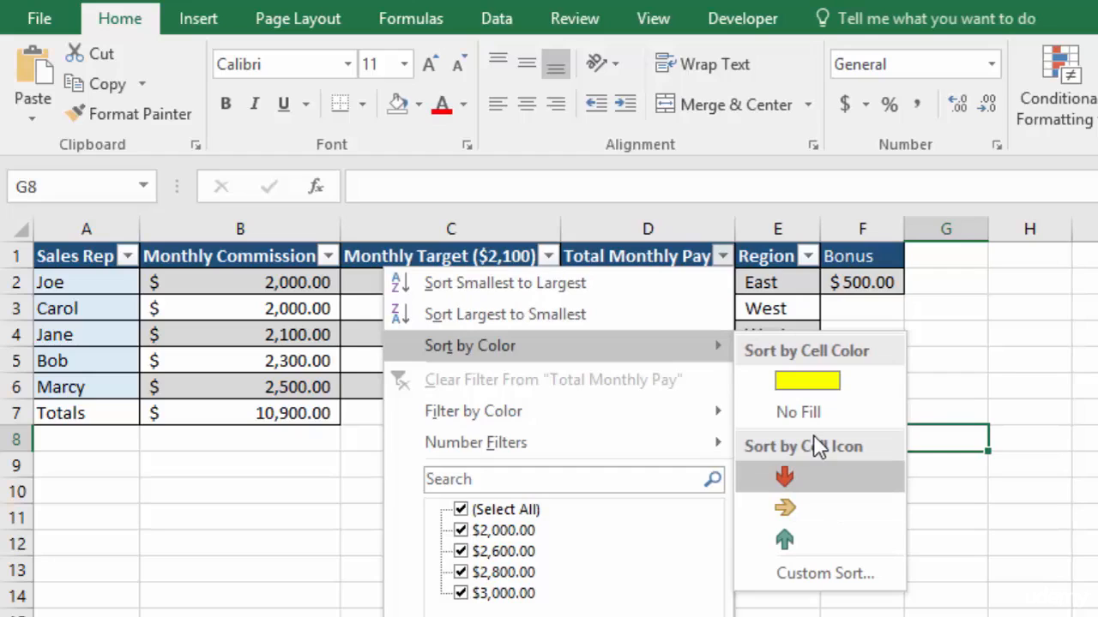
{"action": "left_click", "coordinate": [802, 476]}
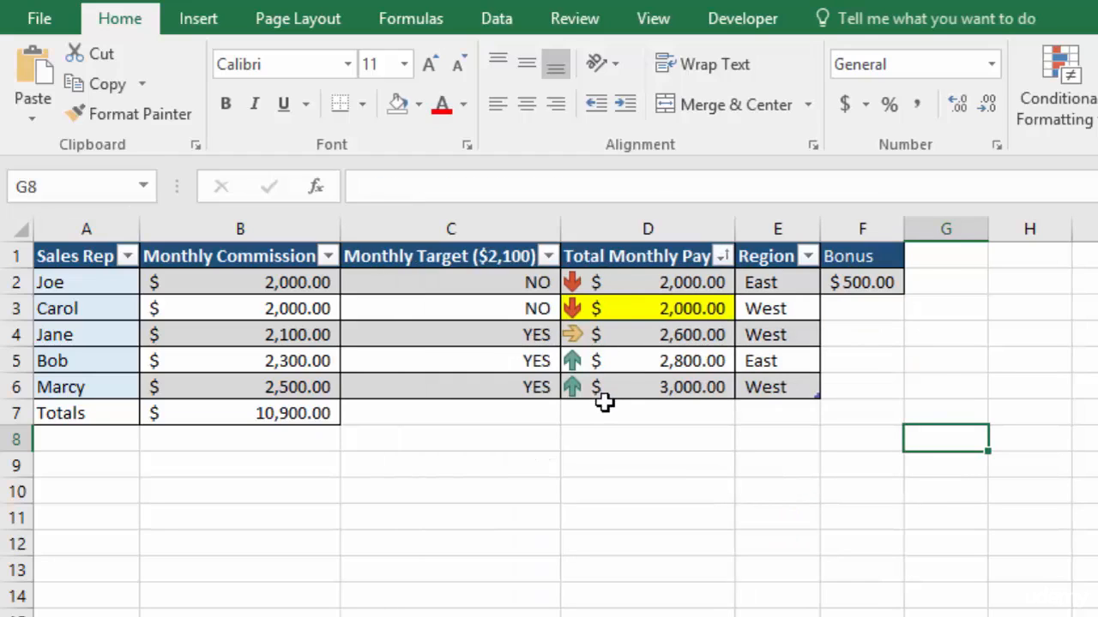
{"action": "left_click", "coordinate": [721, 257]}
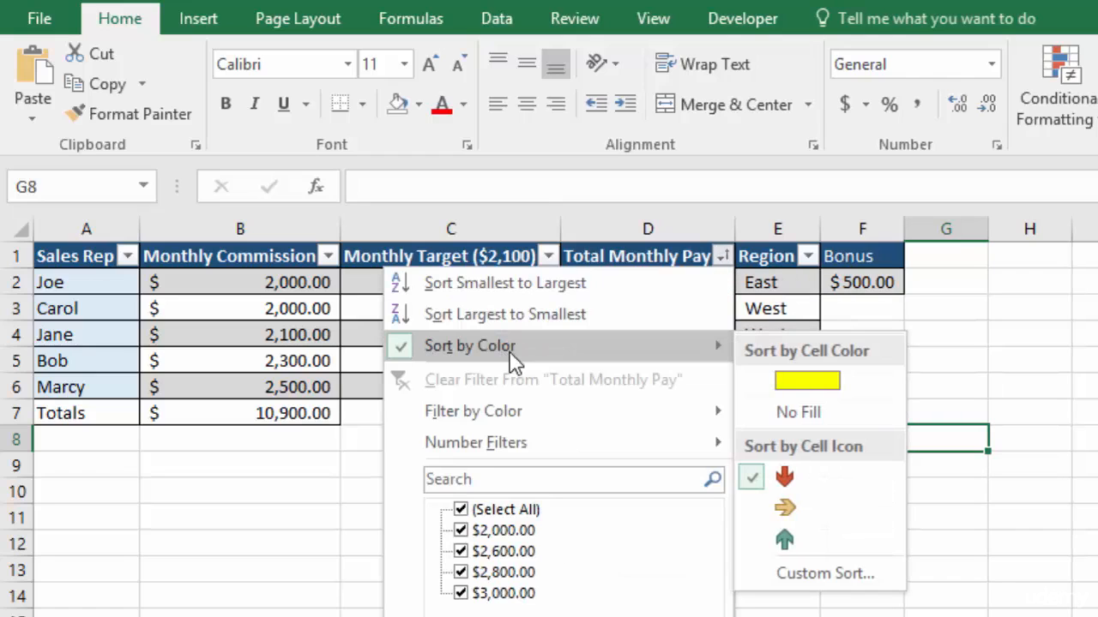
{"action": "left_click", "coordinate": [823, 555]}
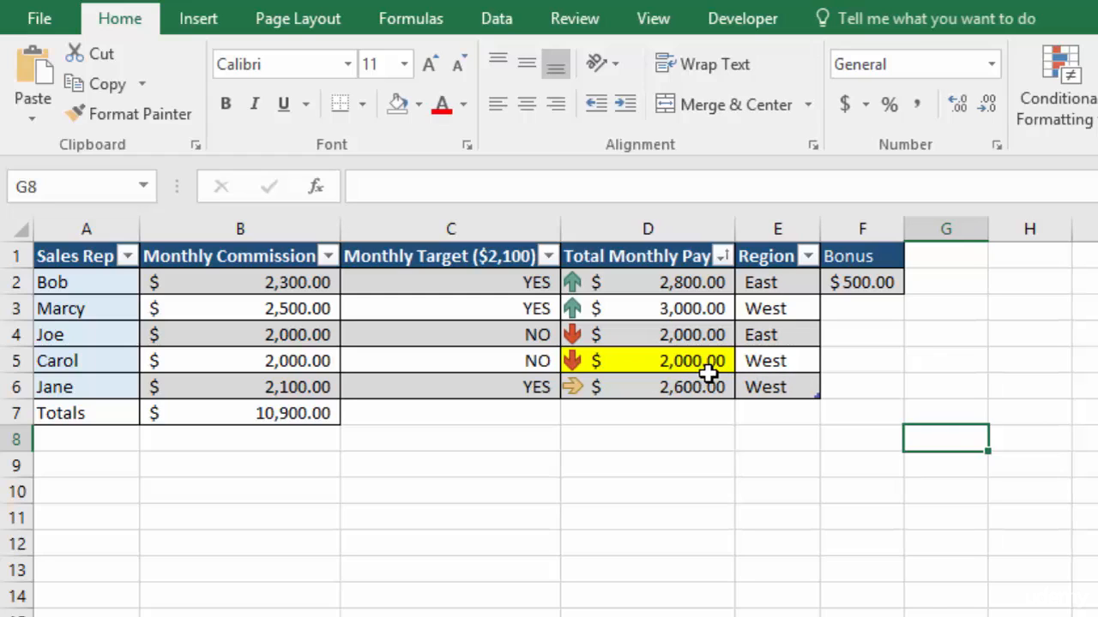
Sort the table by Total Monthly Pay cell color so that yellow cells come first.
{"action": "left_click", "coordinate": [723, 257]}
{"action": "mouse_move", "coordinate": [557, 347]}
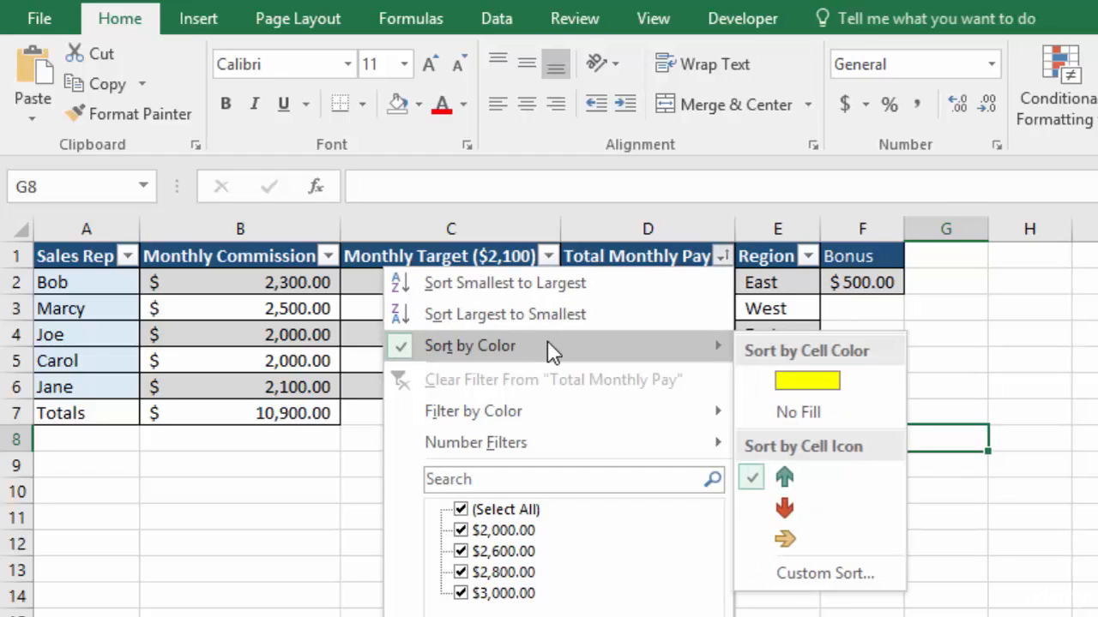
{"action": "left_click", "coordinate": [823, 392]}
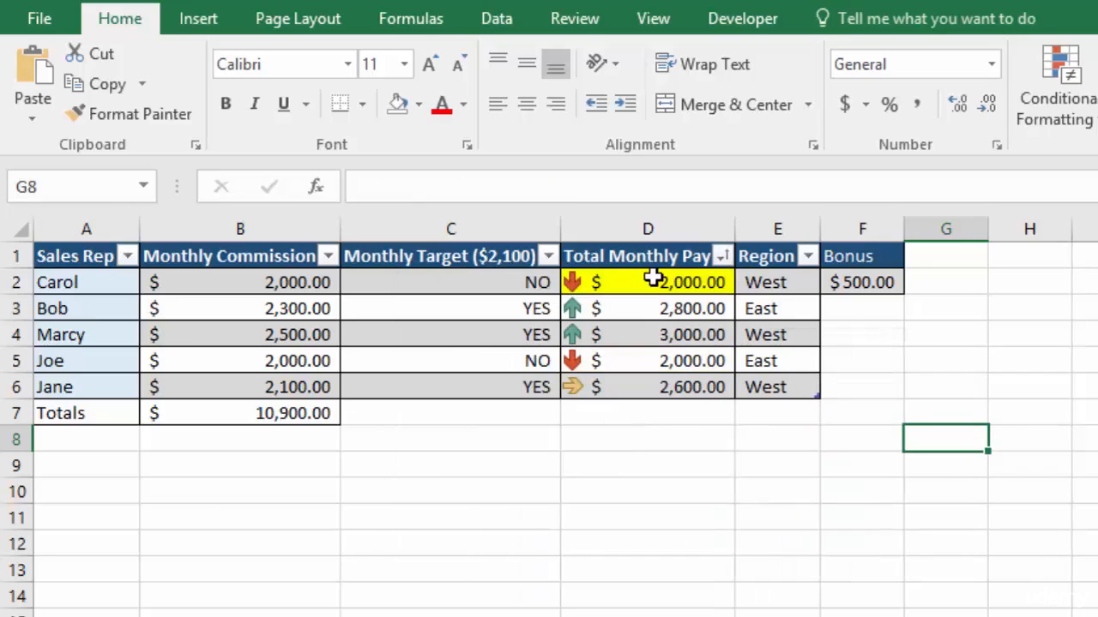